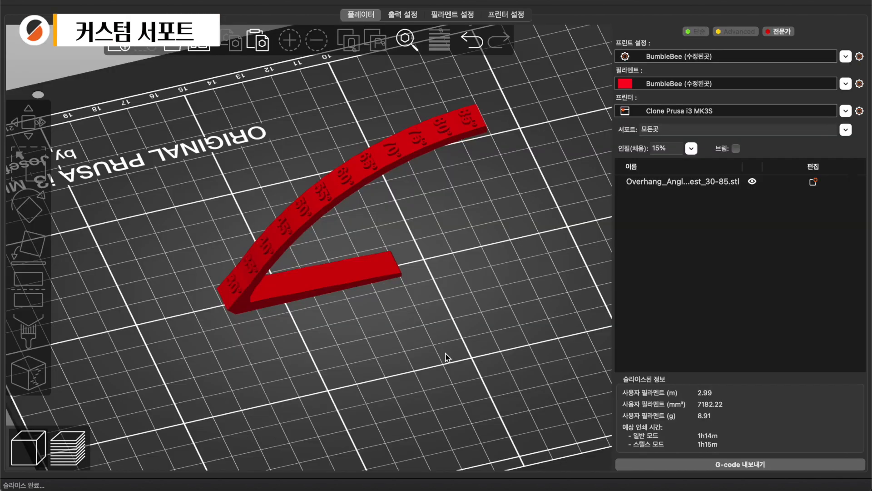
- Turn off automatic support generation while keeping support material enabled, and preview the sliced overhang test model
left_click_drag(445, 353, 421, 372)
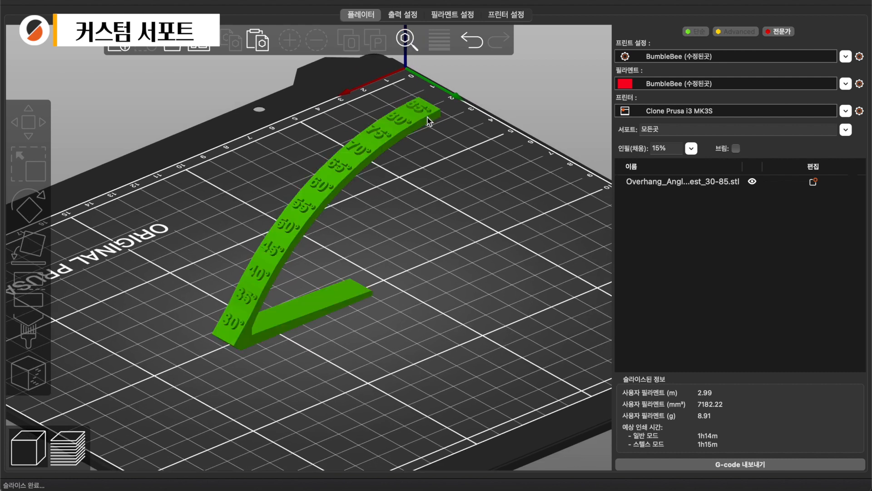
left_click(402, 17)
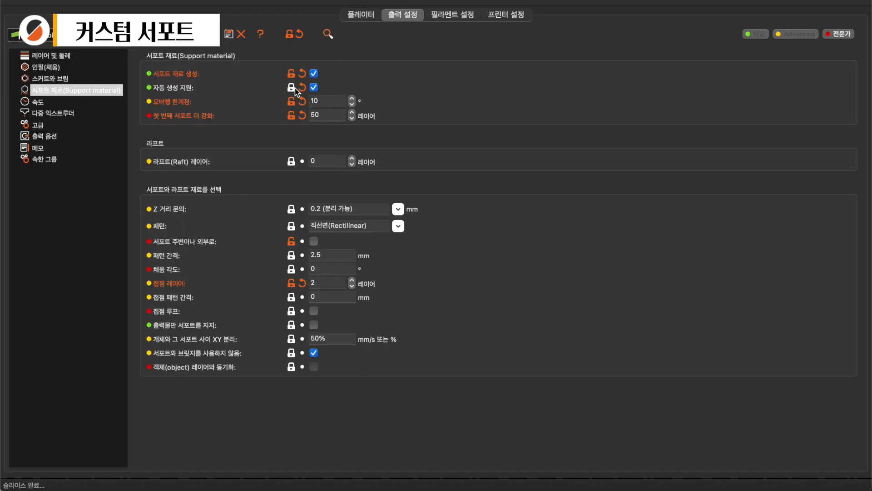
left_click(313, 87)
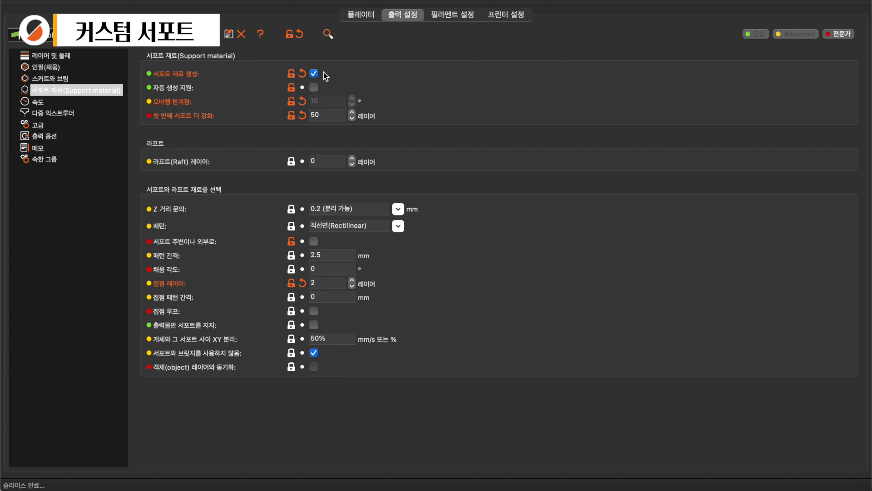
left_click(367, 17)
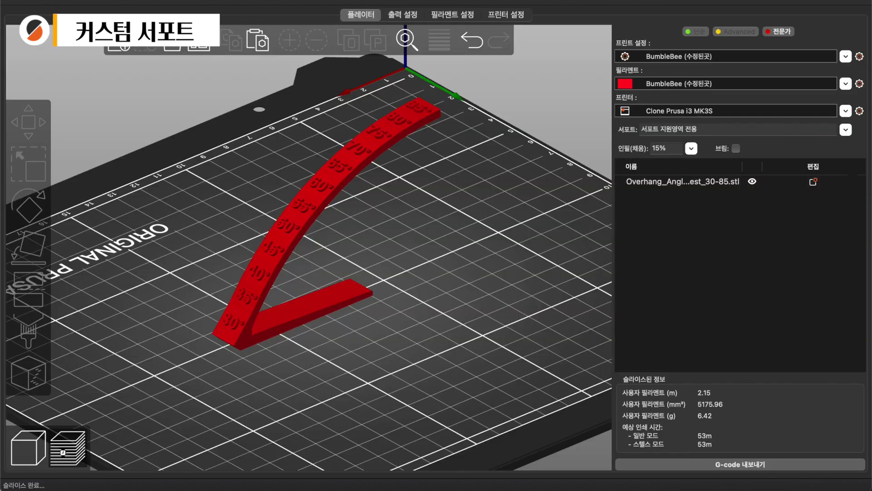
left_click(66, 452)
left_click_drag(329, 294, 337, 273)
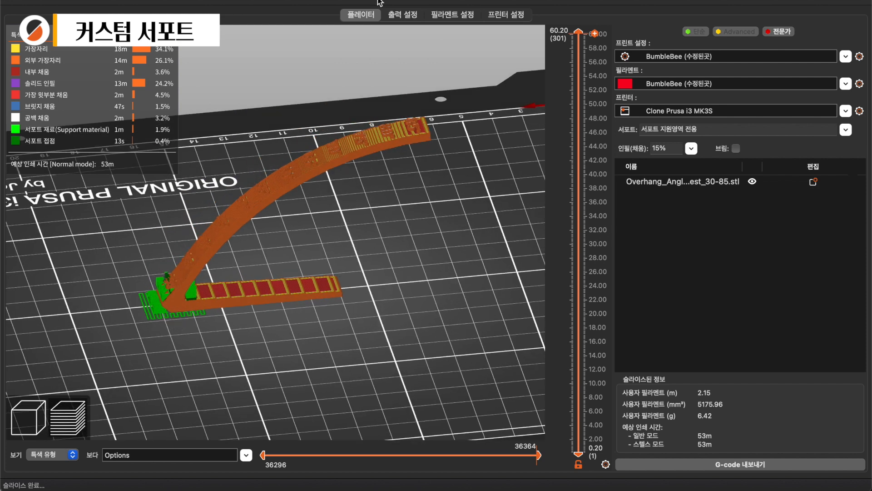
- Reset the number of enforced first support layers to its default of 0, and inspect the re-sliced preview
left_click(403, 15)
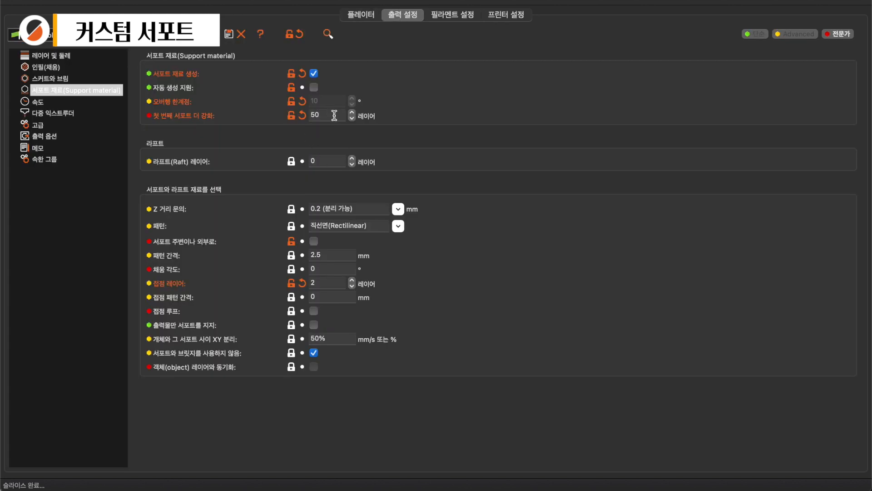
left_click(302, 115)
left_click(364, 16)
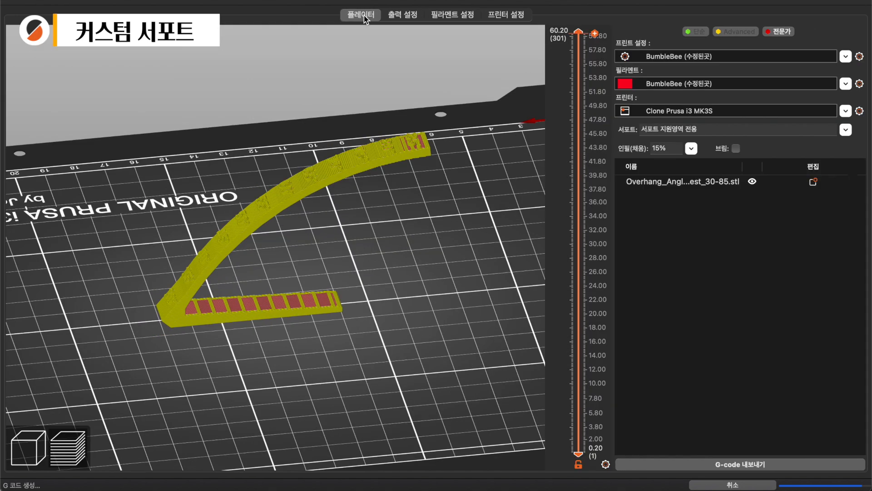
right_click_drag(344, 254, 386, 307)
left_click_drag(386, 307, 324, 257)
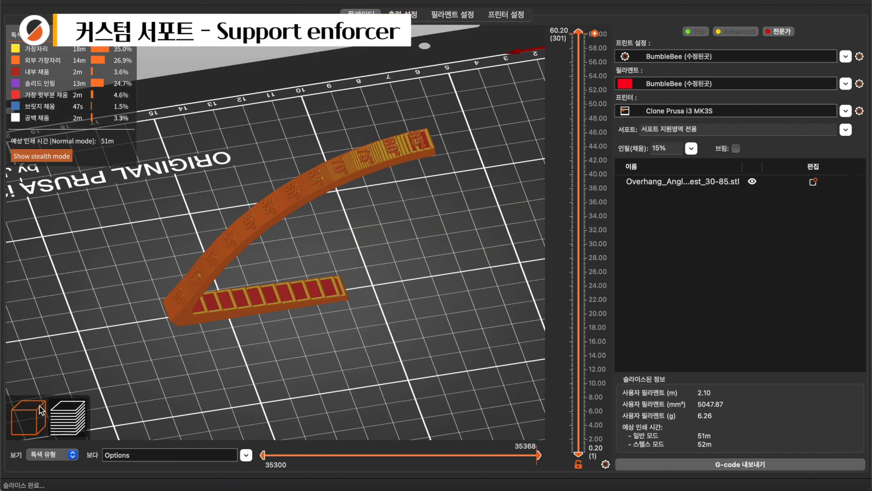
- Return to the 3D editor and add a box-shaped support enforcer to the overhang test model
left_click(40, 410)
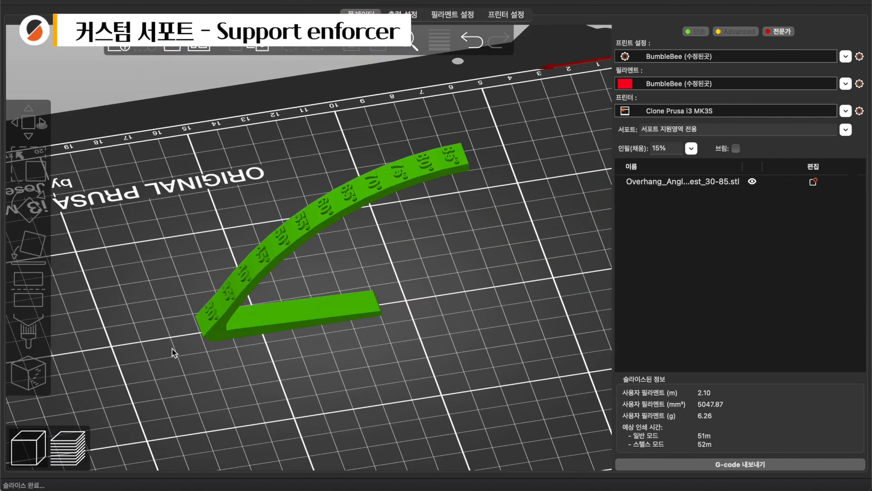
left_click(367, 186)
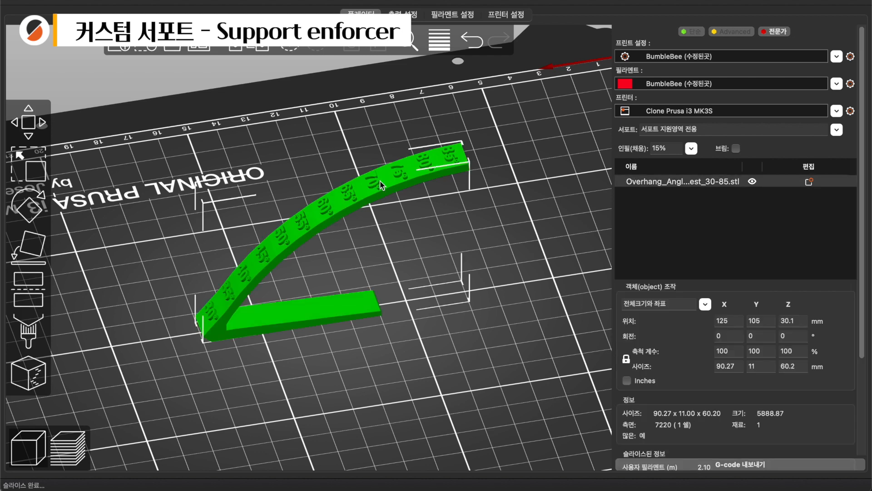
right_click(380, 184)
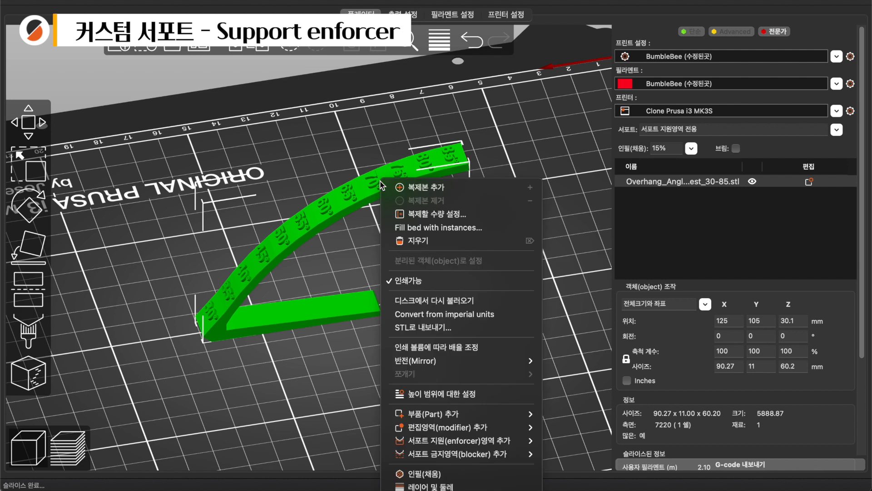
scroll(420, 457, "down", 1)
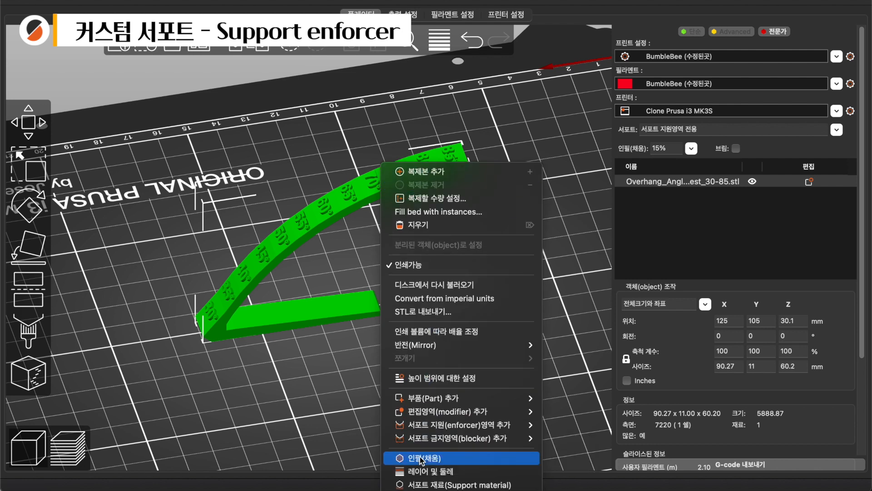
mouse_move(446, 443)
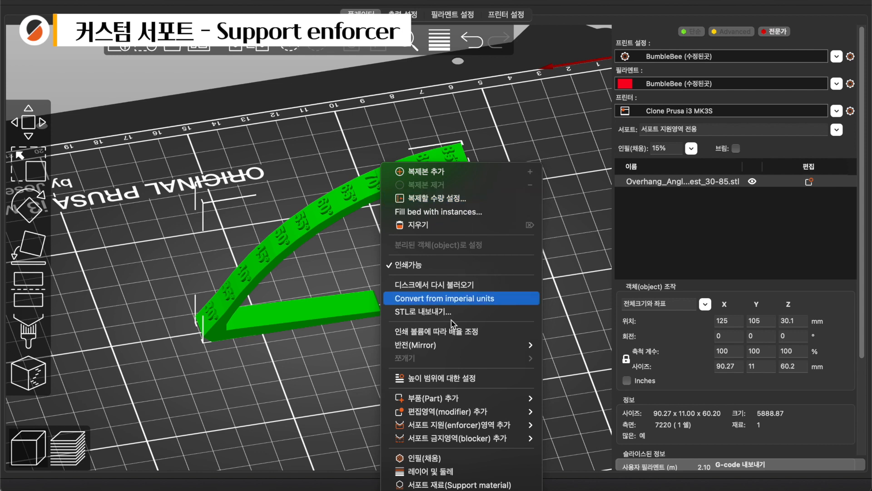
mouse_move(449, 424)
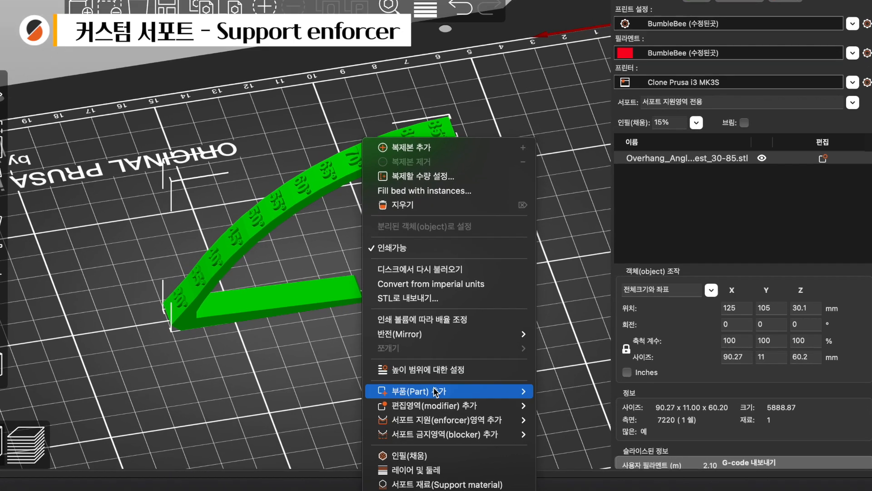
mouse_move(498, 428)
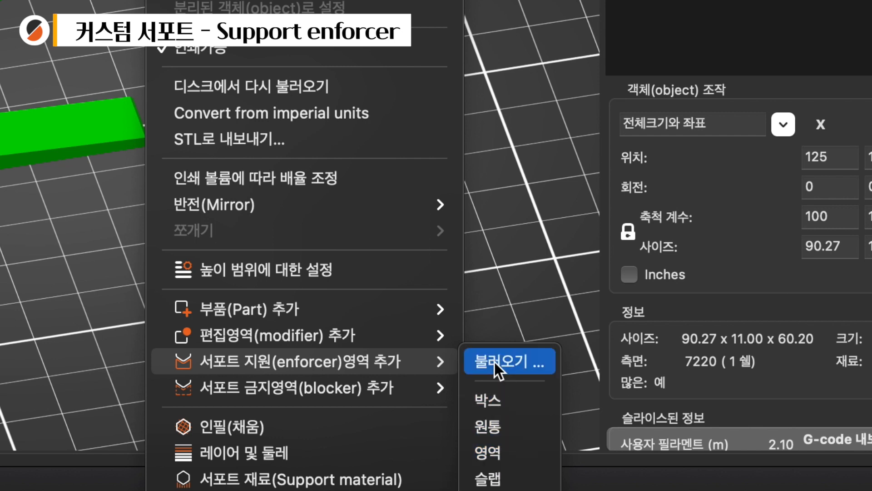
left_click(498, 404)
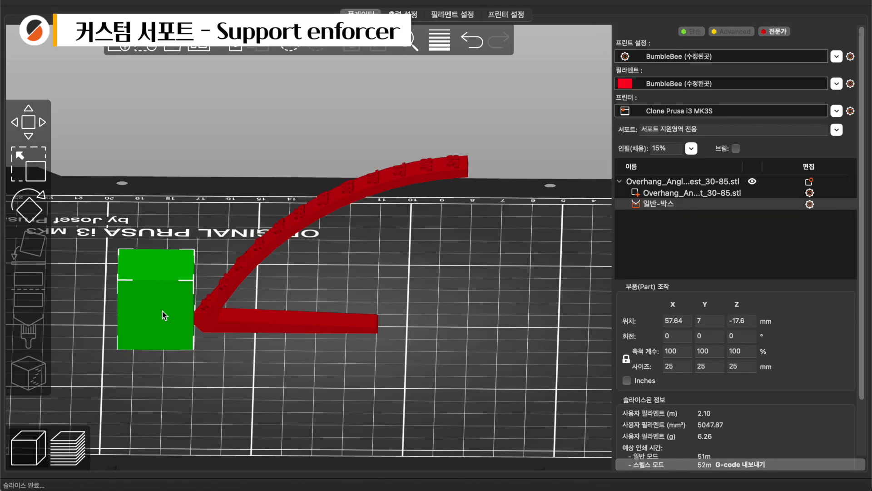
- Move the box enforcer onto the upper part of the arch, at about X -13.57, Y -0.14, Z 23.13 mm
left_click_drag(162, 311, 435, 304)
left_click_drag(448, 363, 437, 100)
key("m")
mouse_move(492, 305)
left_mouse_down()
mouse_move(471, 311)
mouse_move(496, 314)
left_mouse_up()
left_click_drag(356, 163, 300, 176)
left_click_drag(440, 267, 421, 241)
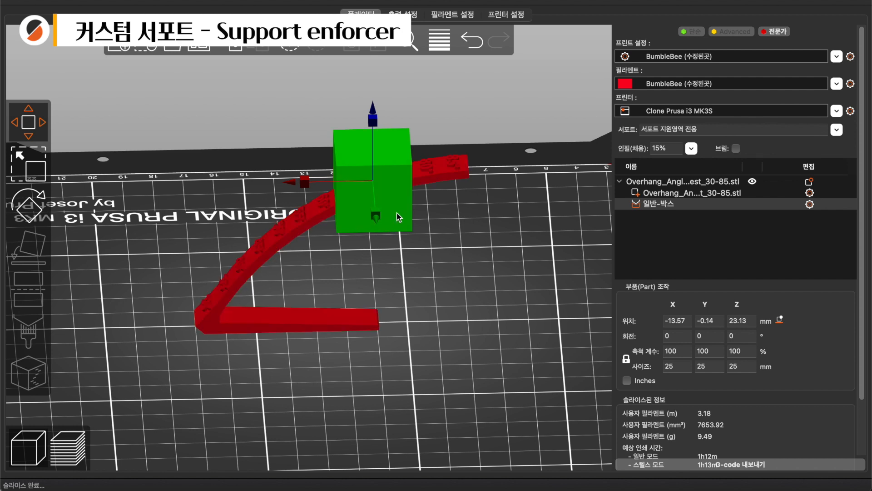
left_click_drag(458, 226, 333, 186)
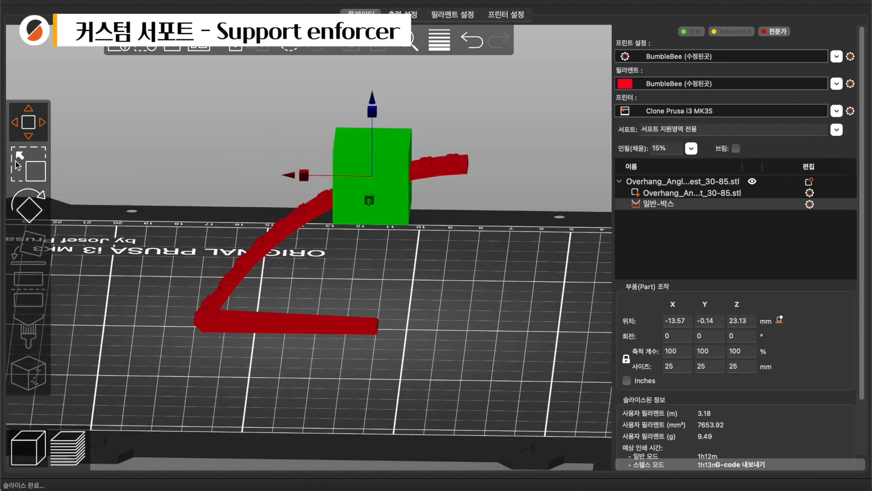
- Scale the box enforcer uniformly down to about 46% (11.46 mm per side) and preview the sliced support
left_click(31, 159)
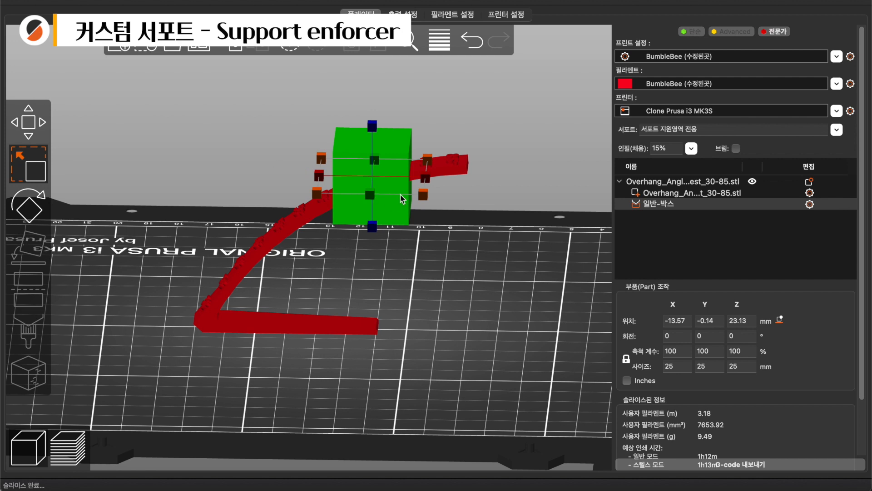
left_click_drag(424, 194, 385, 163)
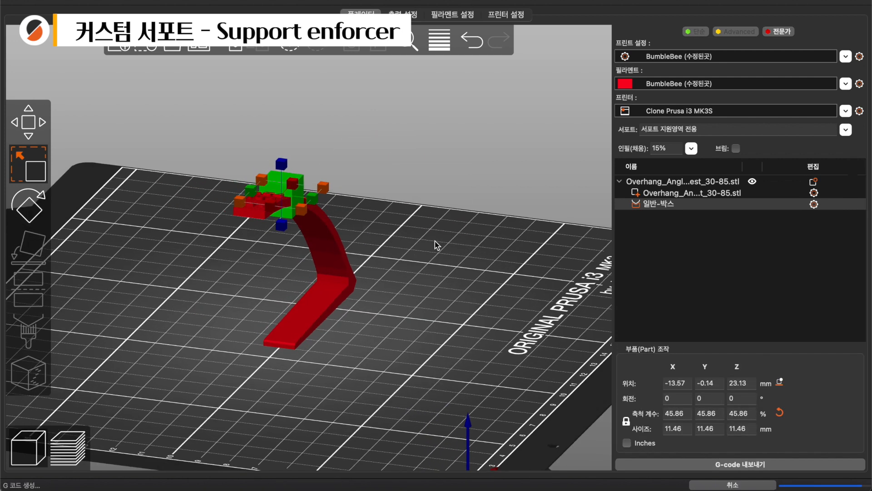
left_click_drag(434, 240, 386, 245)
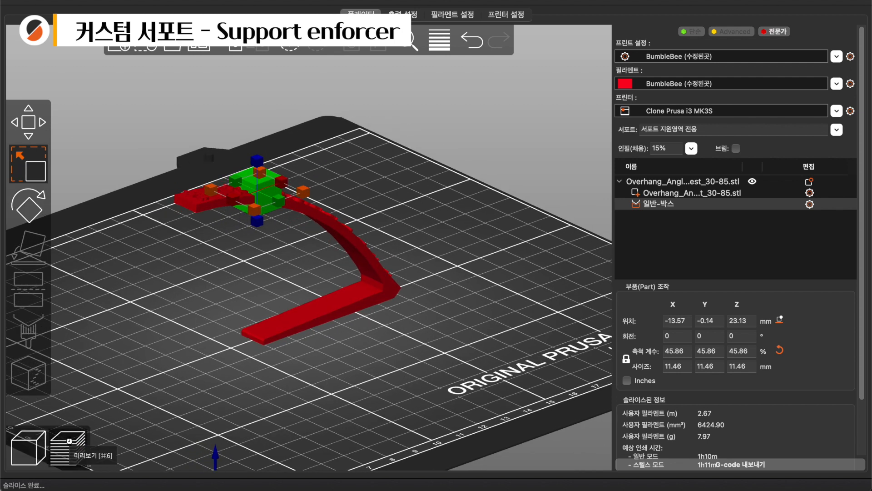
left_click(68, 446)
left_click_drag(300, 400, 487, 266)
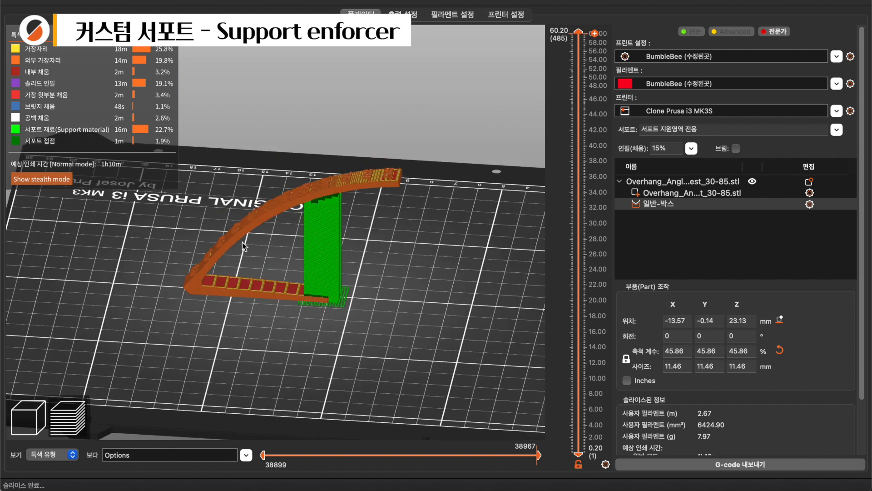
- Add a cylinder support enforcer and position it around the arch's free tip, at about X -39.39, Y 5.46, Z 30.52 mm
left_click(409, 16)
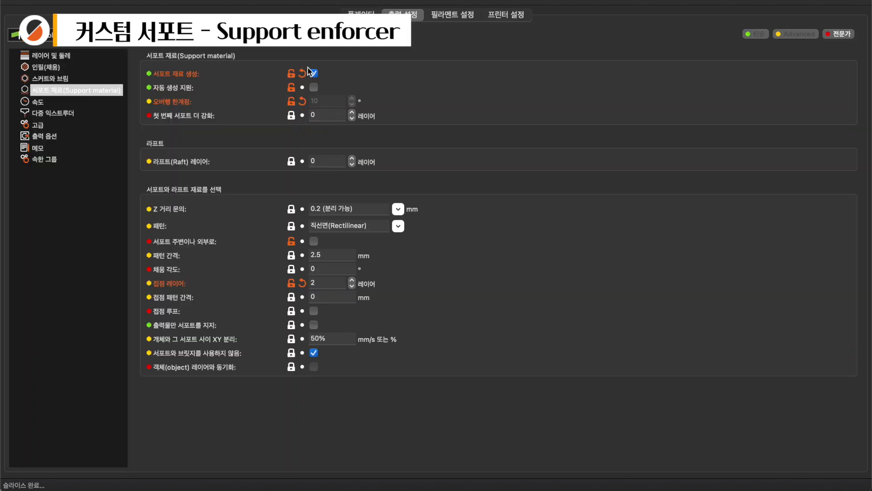
left_click(361, 14)
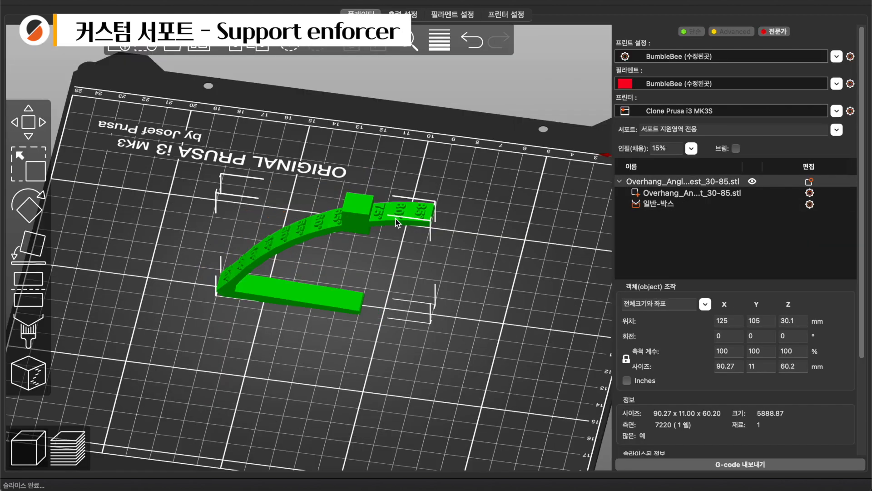
right_click(286, 241)
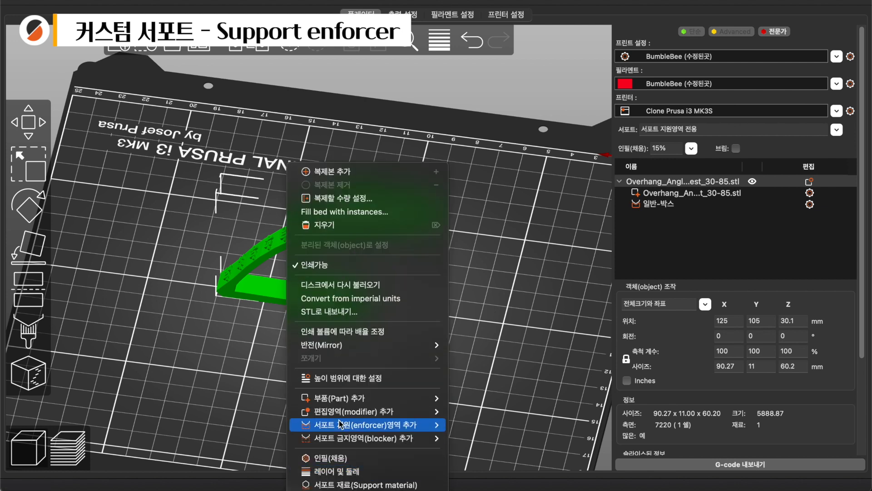
mouse_move(434, 424)
left_click(461, 457)
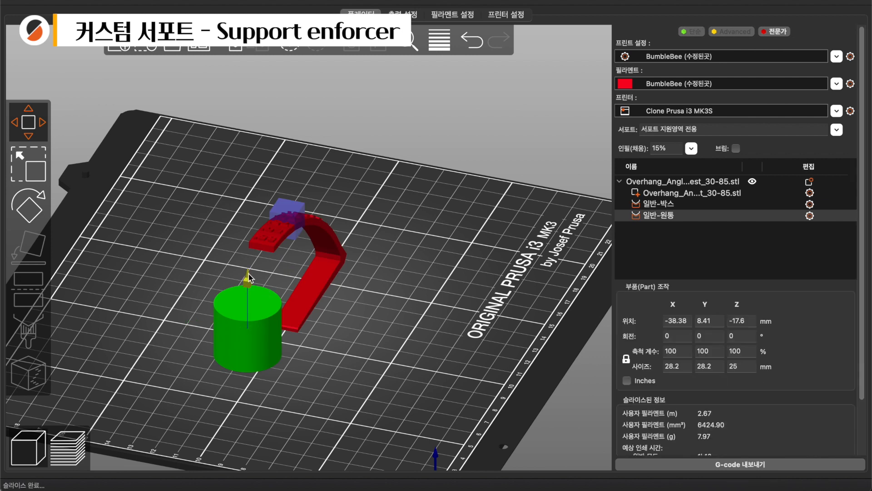
left_click_drag(235, 269, 245, 220)
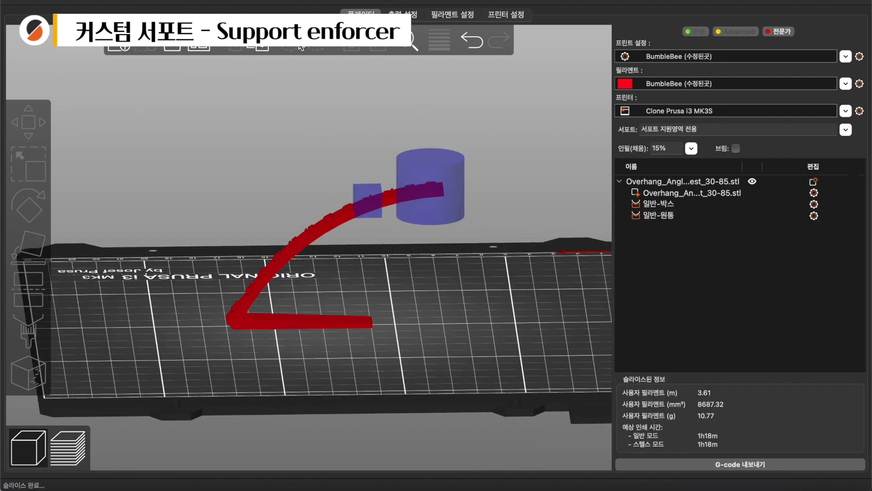
- Preview the sliced supports, then examine from several sides how the box and cylinder enforcers overlap the arch
left_click(64, 443)
left_click_drag(359, 354, 245, 320)
left_click(35, 426)
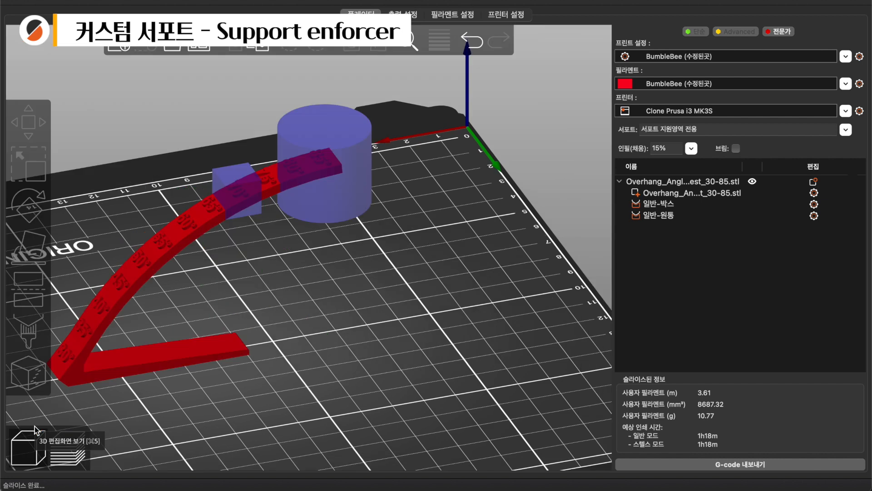
left_click_drag(338, 285, 338, 149)
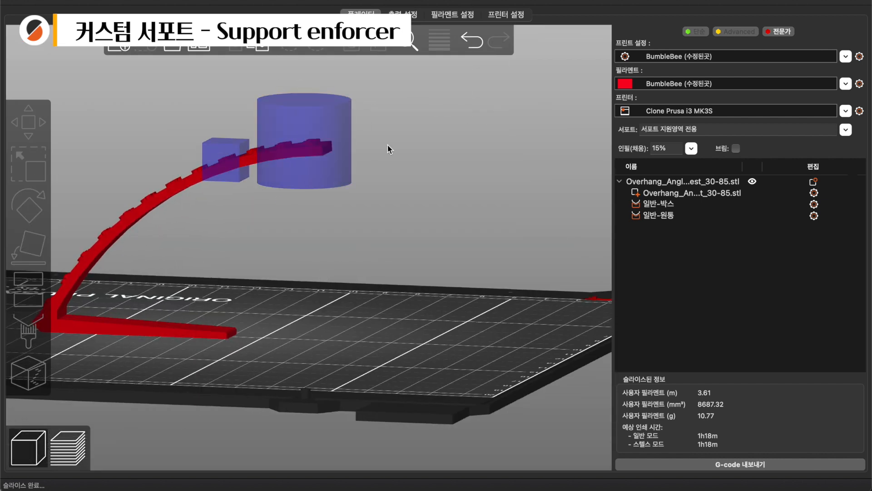
key("1")
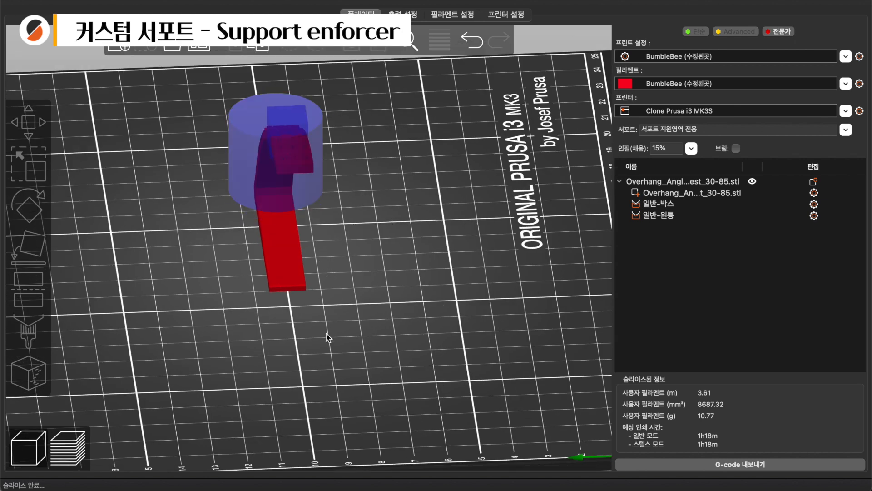
left_click_drag(324, 355, 329, 152)
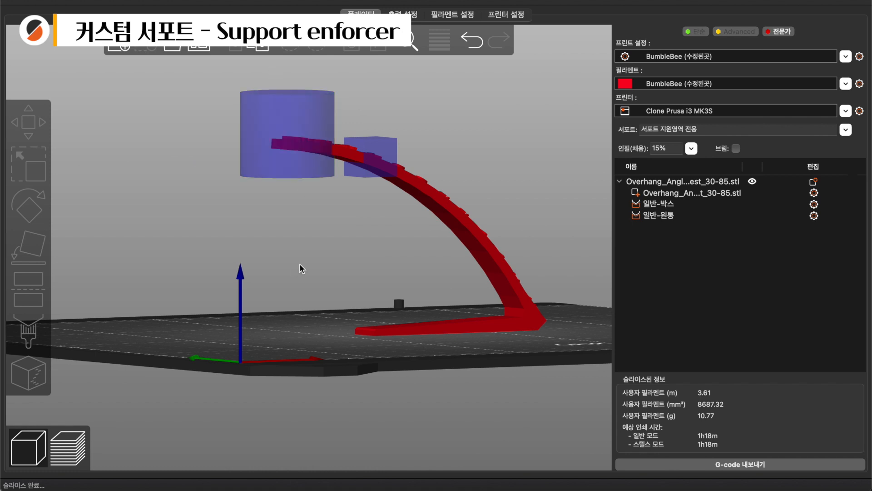
left_click_drag(301, 315, 339, 196)
- Delete the cylinder and box support enforcers from the overhang test model
left_click(321, 114)
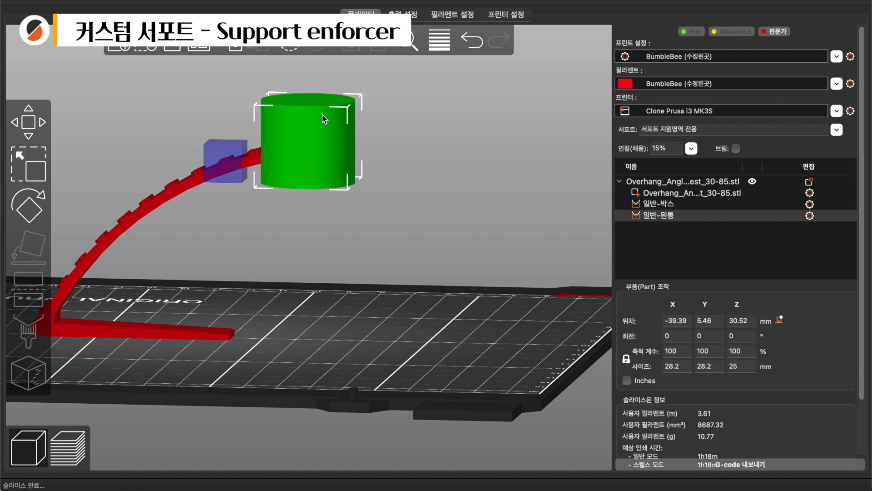
key("Delete")
left_click(234, 153)
key("Delete")
left_click_drag(281, 234, 254, 217)
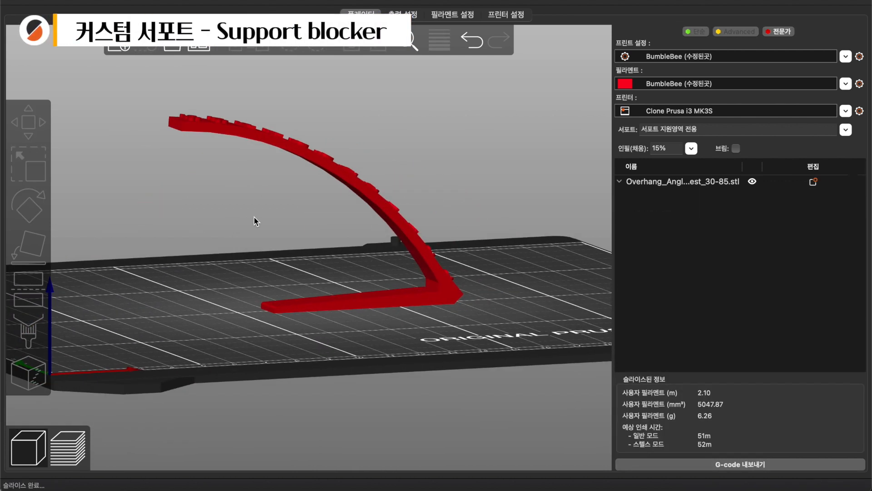
- Show the sliced preview and set supports to be generated everywhere (모든곳)
left_click(66, 444)
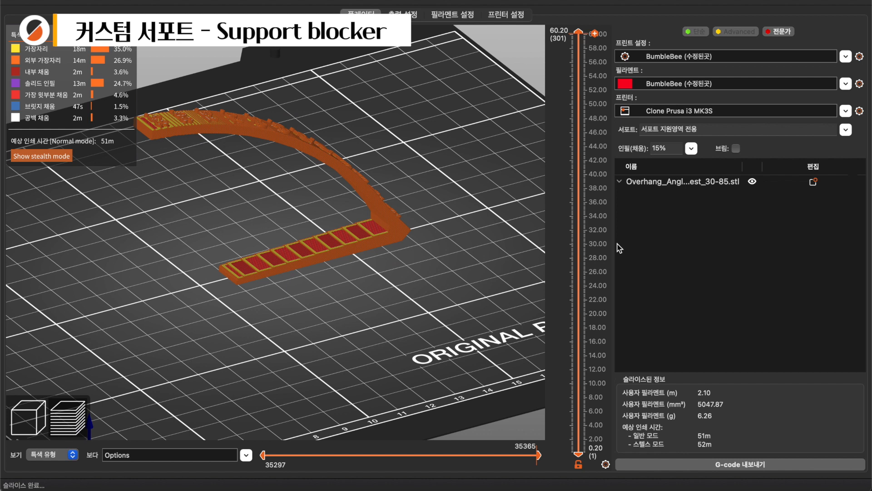
left_click(846, 130)
left_click(664, 171)
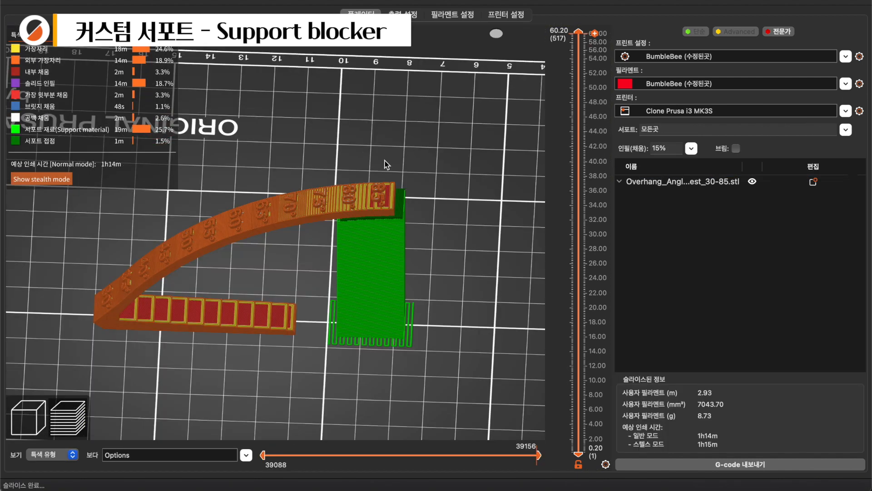
- Edit the overhang threshold (오버행 한계량) in the support material settings, then examine the resliced automatic supports from the side
left_click(402, 14)
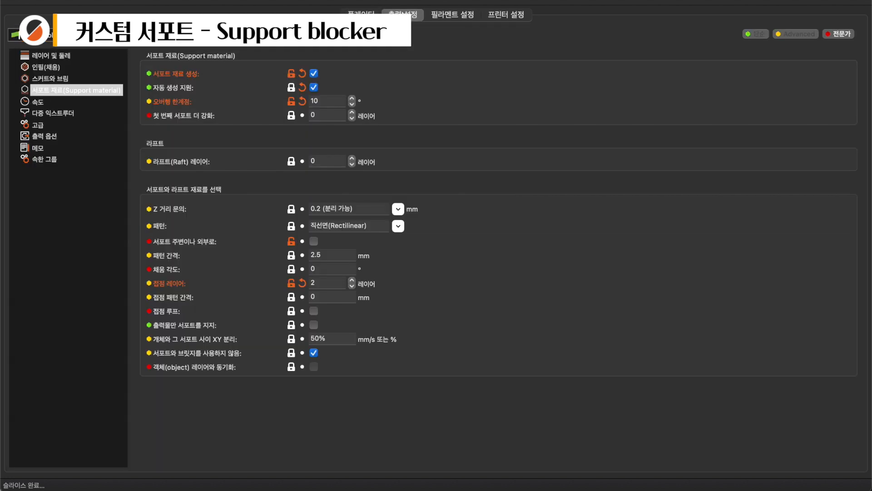
double_click(334, 104)
left_click(361, 15)
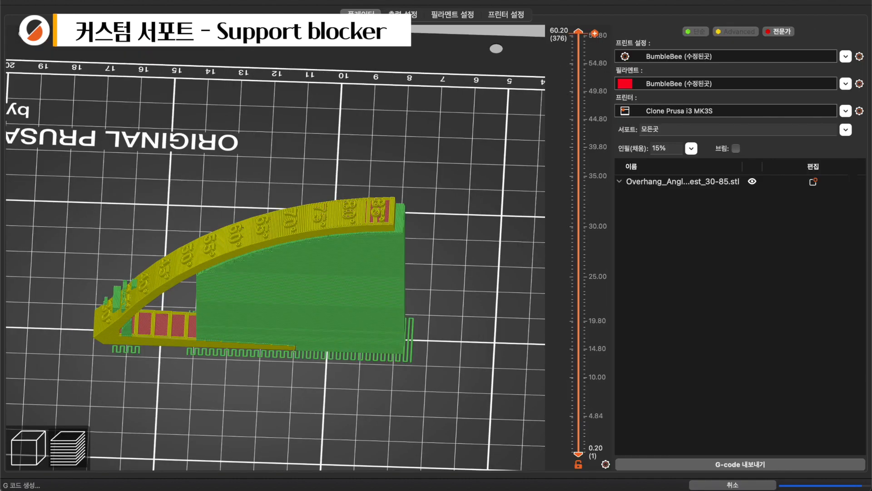
left_click_drag(393, 176, 394, 157)
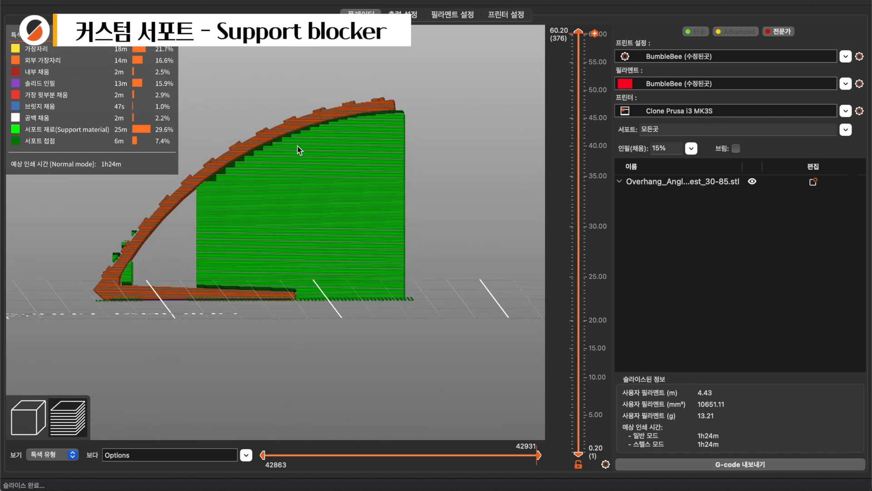
mouse_move(422, 92)
left_mouse_down()
mouse_move(323, 97)
mouse_move(416, 101)
left_mouse_up()
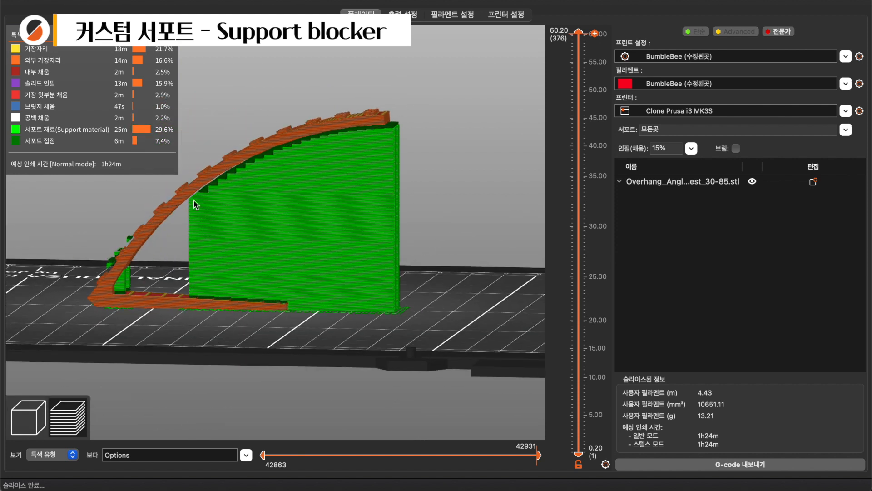
- Return to the 3D editor and add a box (박스) support blocker to the overhang test model
left_click(32, 413)
scroll(178, 383, "up", 5)
left_click_drag(178, 383, 189, 361)
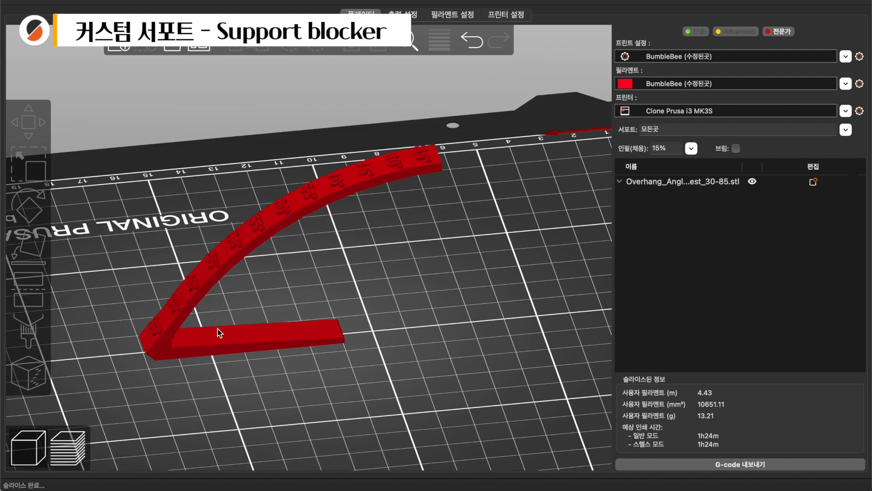
left_click(329, 183)
right_click(330, 183)
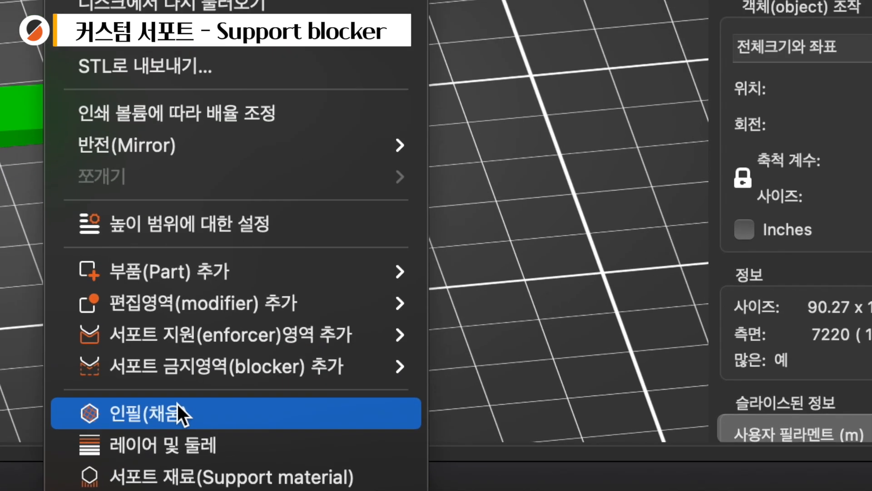
mouse_move(250, 425)
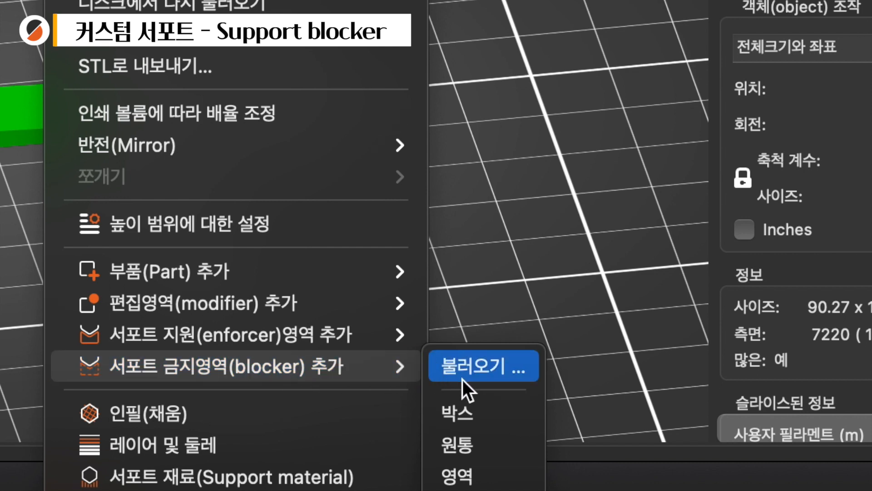
left_click(469, 414)
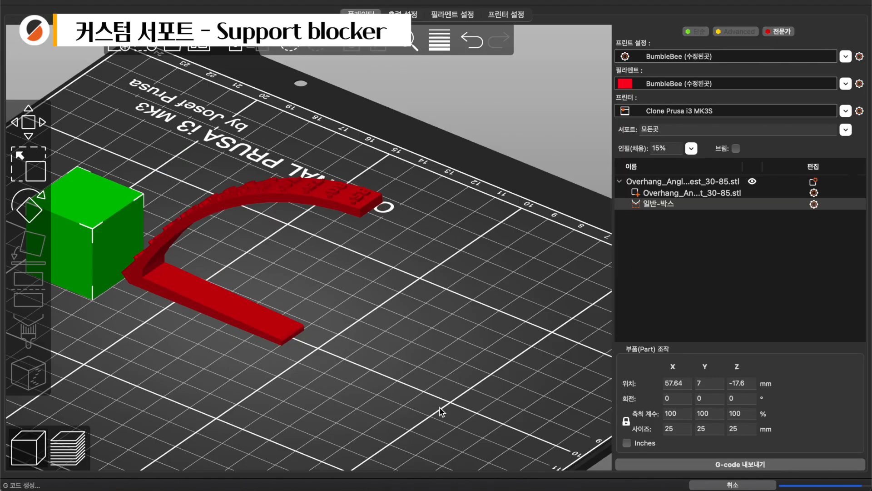
- Move the blocker box to about X -11.54, Y -2.82 mm and scale it uniformly to about 71.19 %
left_click_drag(103, 250, 303, 303)
left_click(28, 121)
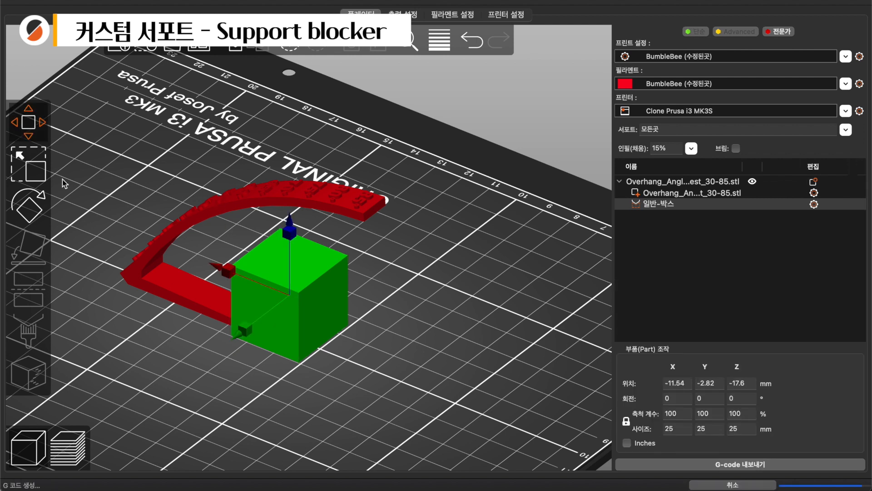
left_click(40, 166)
left_click_drag(301, 340, 300, 298)
left_click(21, 129)
left_click_drag(322, 393, 305, 398)
left_click_drag(301, 365, 295, 340)
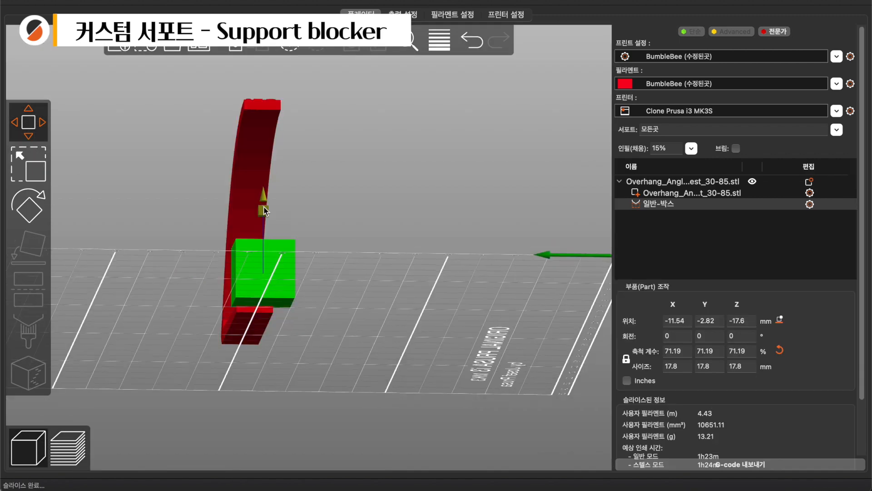
- Raise and shift the blocker box onto the upper part of the arch, at about X -21.28, Z 22.39 mm
left_click_drag(263, 206, 263, 99)
left_click_drag(318, 296, 369, 303)
left_click_drag(263, 167, 295, 167)
left_click_drag(358, 106, 359, 83)
left_click_drag(400, 289, 386, 311)
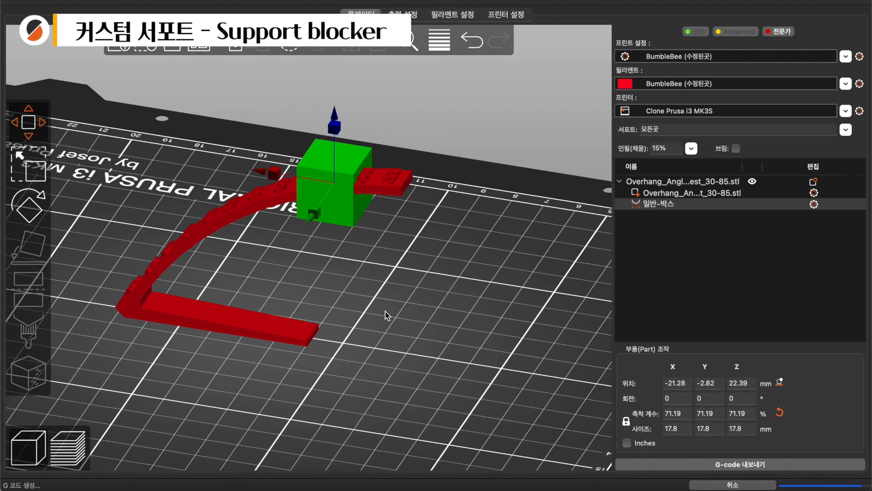
- Preview the sliced model and examine the gap that the box blocker leaves in the supports under the arch
left_click(66, 456)
mouse_move(177, 405)
left_mouse_down()
mouse_move(205, 402)
mouse_move(186, 397)
left_mouse_up()
scroll(184, 403, "up", 3)
left_click_drag(337, 105, 302, 158)
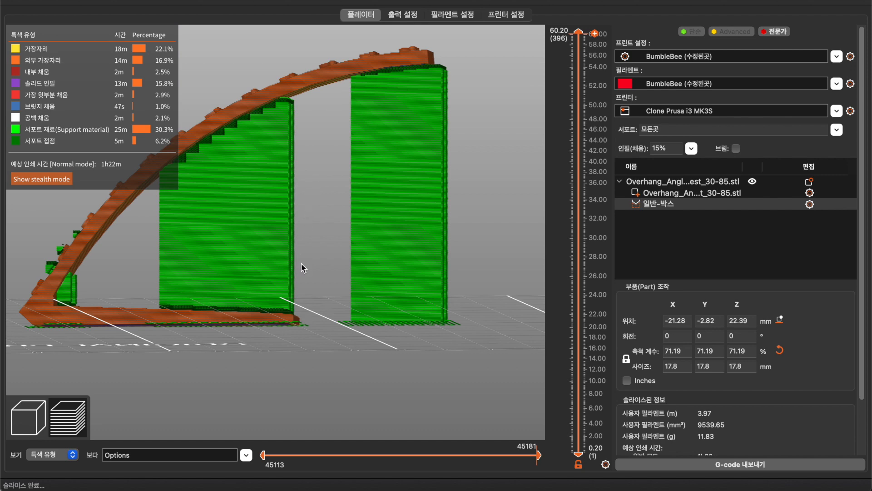
scroll(301, 260, "down", 8)
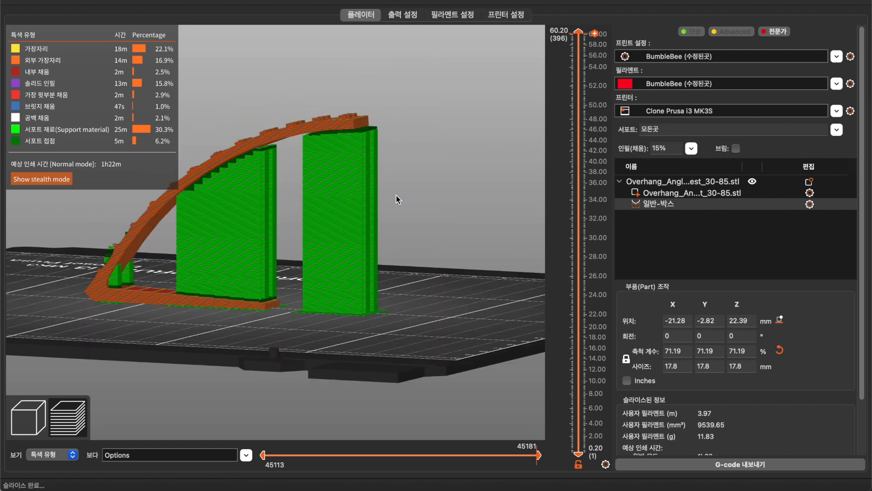
right_click_drag(396, 195, 441, 196)
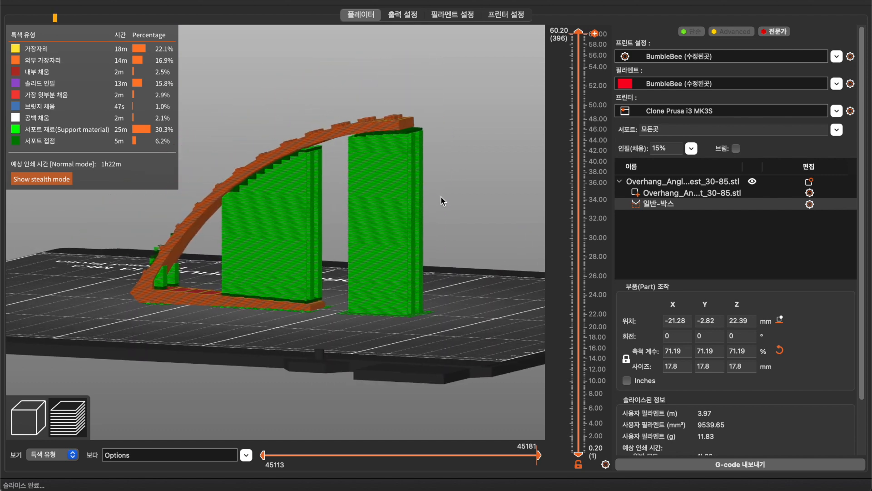
- Inspect the support walls up close and from different angles to compare the layer heights along the support
scroll(441, 196, "up", 10)
scroll(441, 197, "down", 4)
scroll(440, 197, "up", 2)
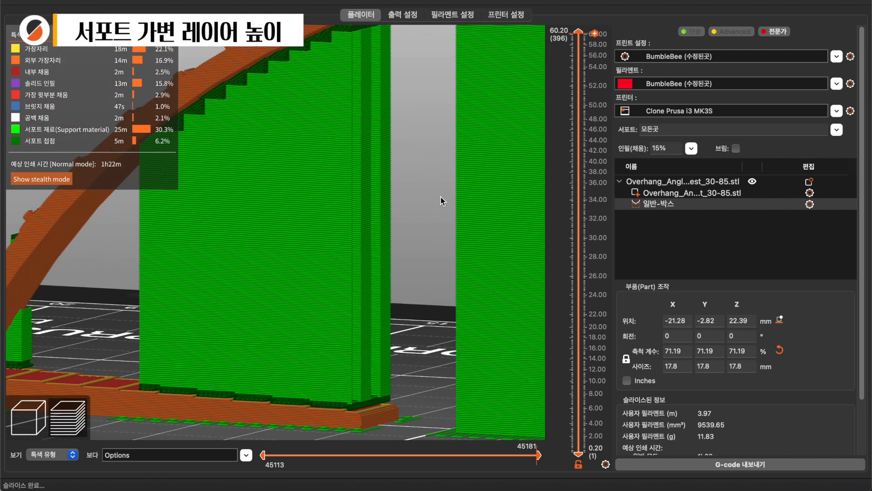
left_click_drag(416, 167, 418, 169)
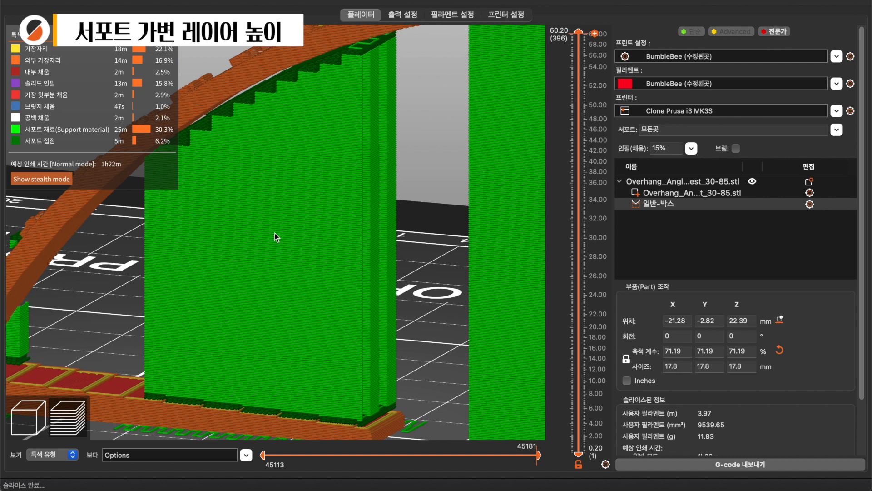
scroll(283, 273, "up", 5)
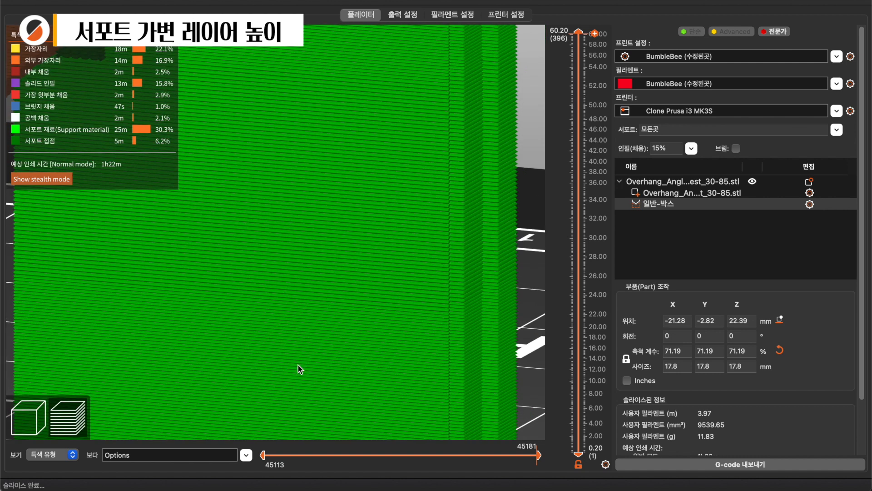
scroll(327, 171, "down", 5)
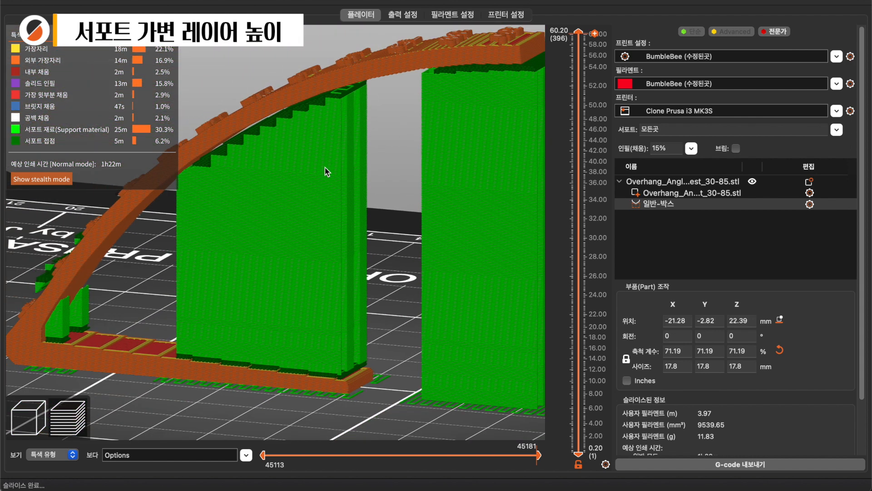
left_click_drag(393, 176, 394, 182)
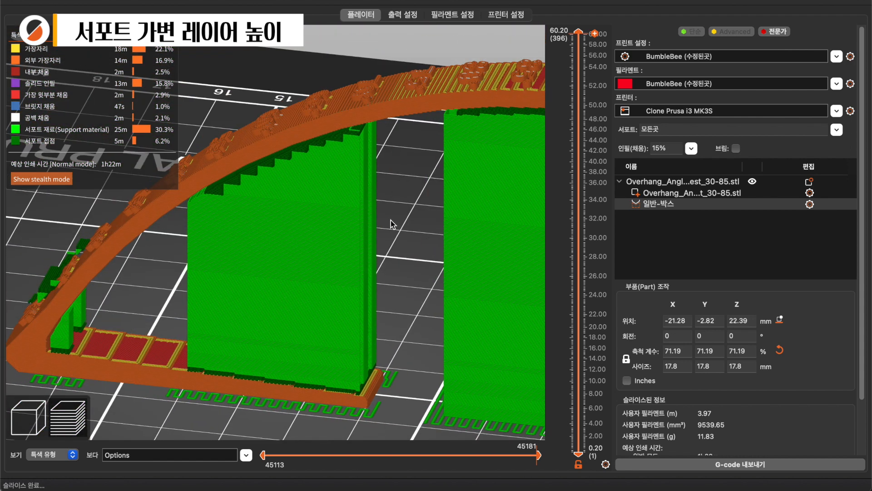
scroll(392, 224, "up", 8)
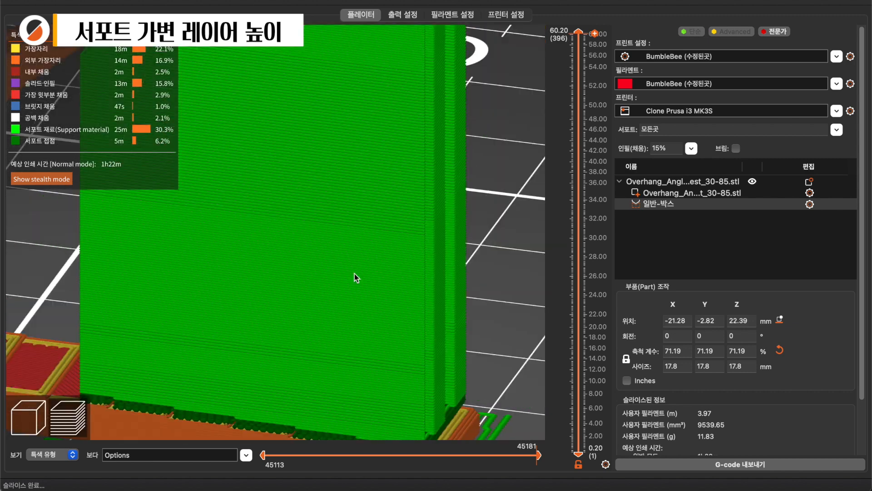
scroll(361, 275, "down", 8)
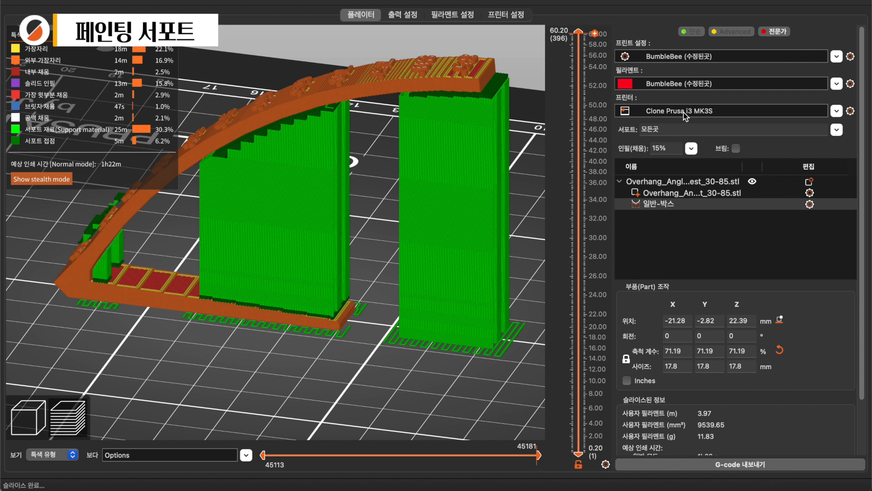
- Restrict supports to enforcer areas only (서포트 지원영역 전용) and delete the box support blocker from the model
left_click(836, 130)
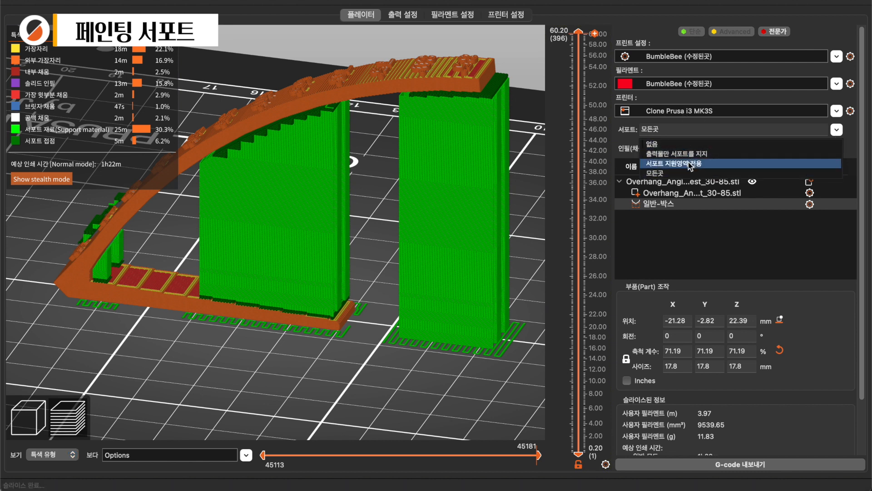
left_click(689, 166)
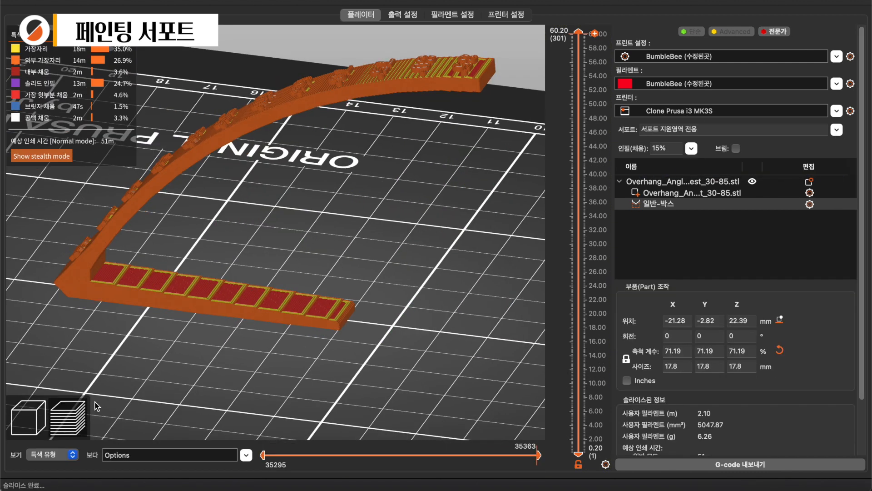
left_click(28, 417)
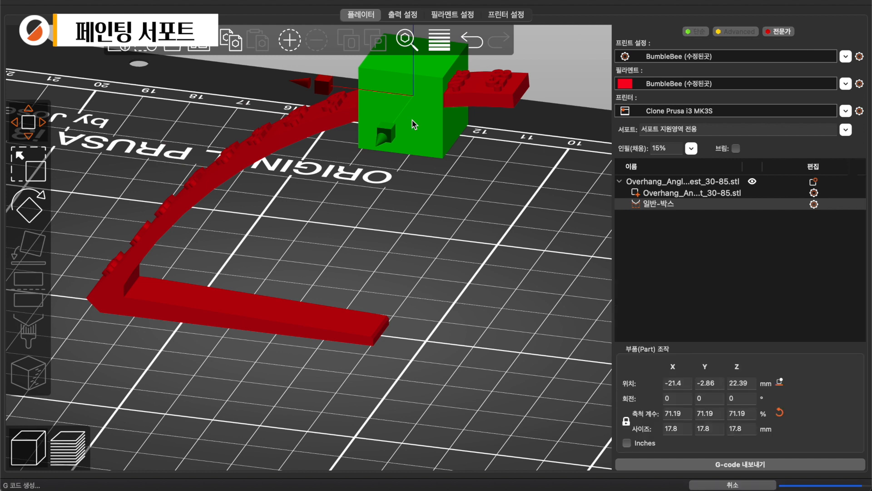
left_click(645, 207)
key("Delete")
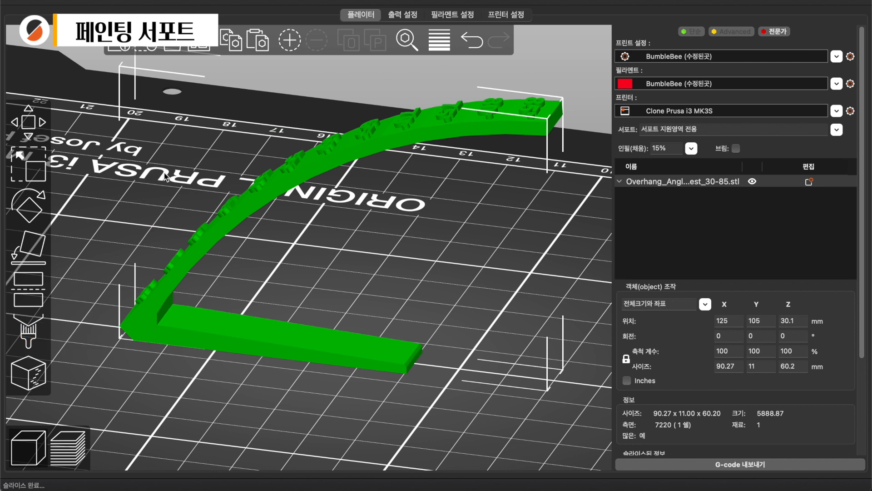
- Switch the interface to simple mode (단순) and back to expert mode (전문가)
left_click(695, 32)
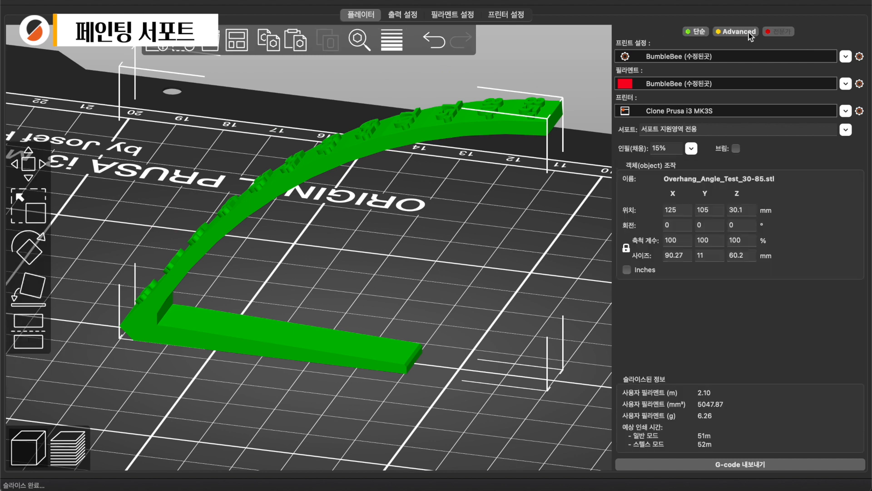
left_click(777, 32)
left_click_drag(307, 288, 287, 283)
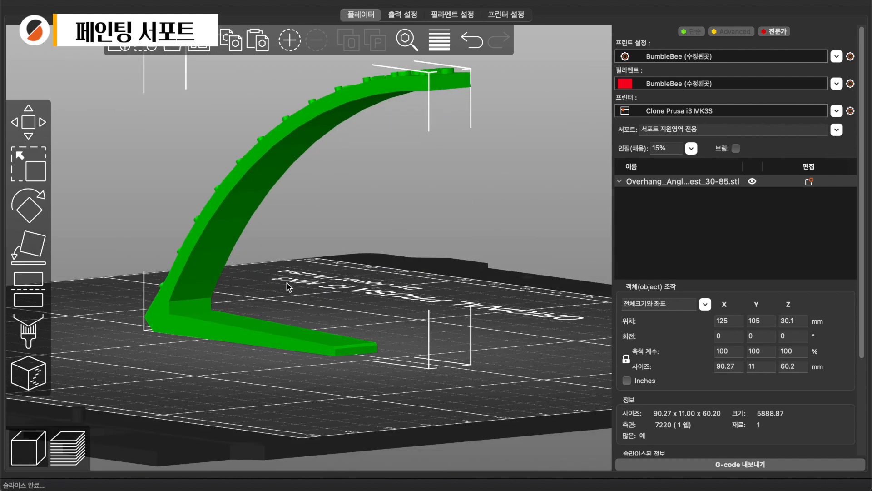
- Paint a small support enforcer patch on the arch's underside using paint-on supports with a brush size of about 1.56
left_click(28, 328)
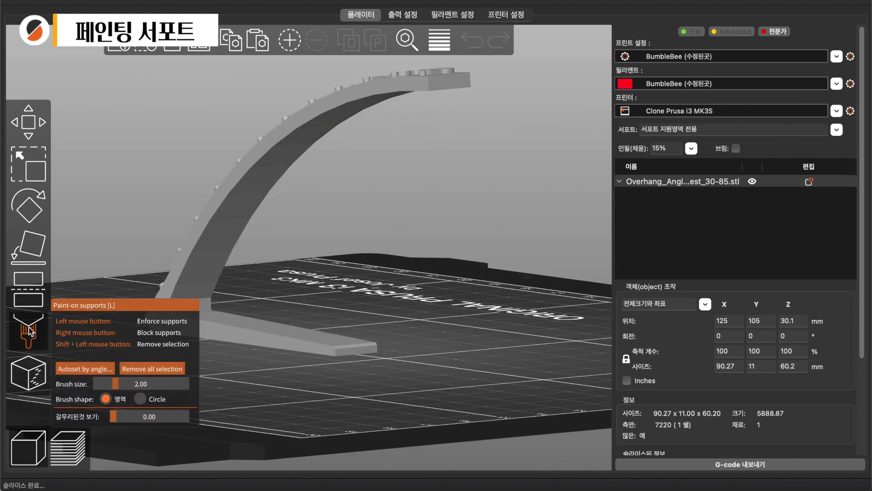
mouse_move(390, 241)
left_mouse_down()
mouse_move(377, 225)
mouse_move(335, 232)
mouse_move(413, 211)
left_mouse_up()
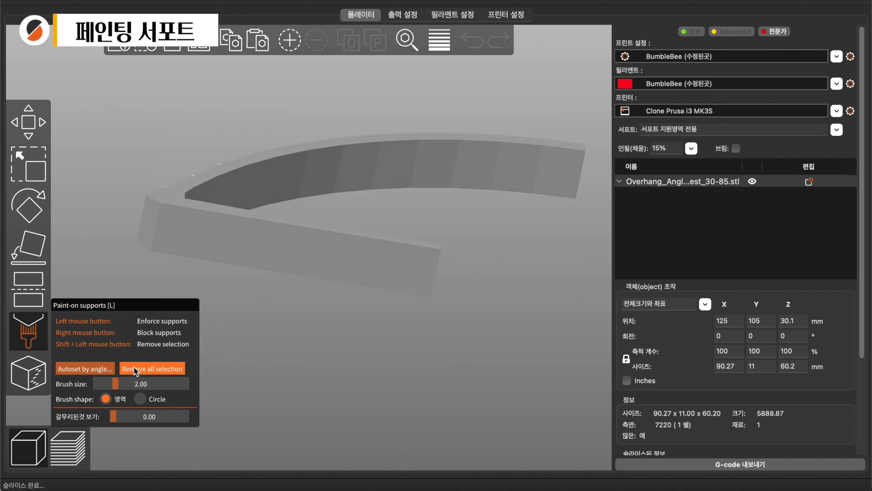
left_click_drag(117, 384, 151, 385)
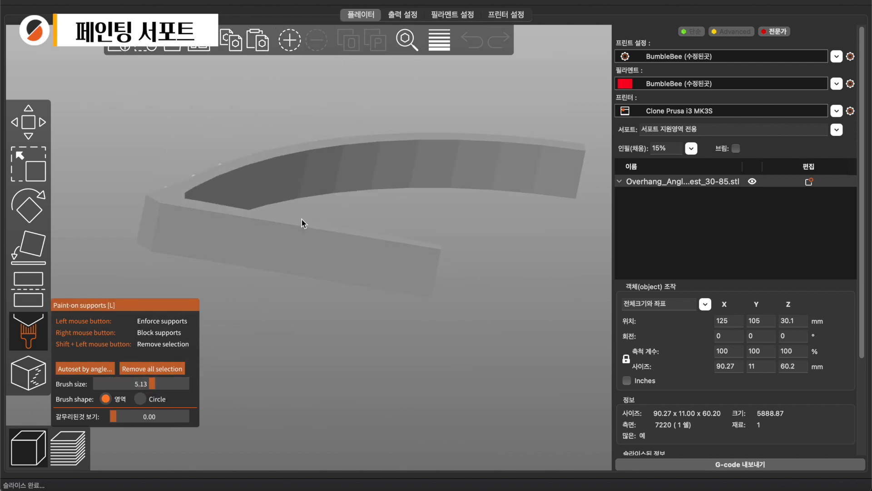
left_click_drag(156, 381, 110, 384)
left_click_drag(459, 157, 432, 163)
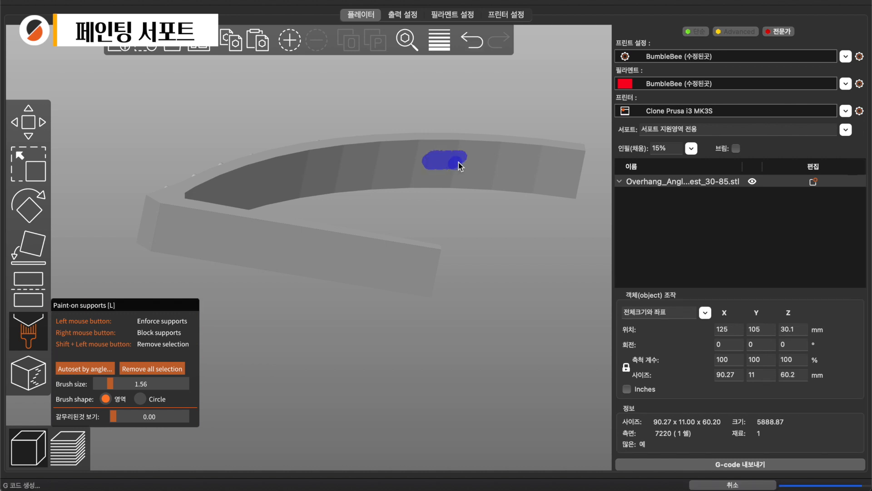
left_click_drag(448, 166, 472, 161)
- Preview the sliced support under the painted patch, then remove all painted support areas from the model
left_click(67, 446)
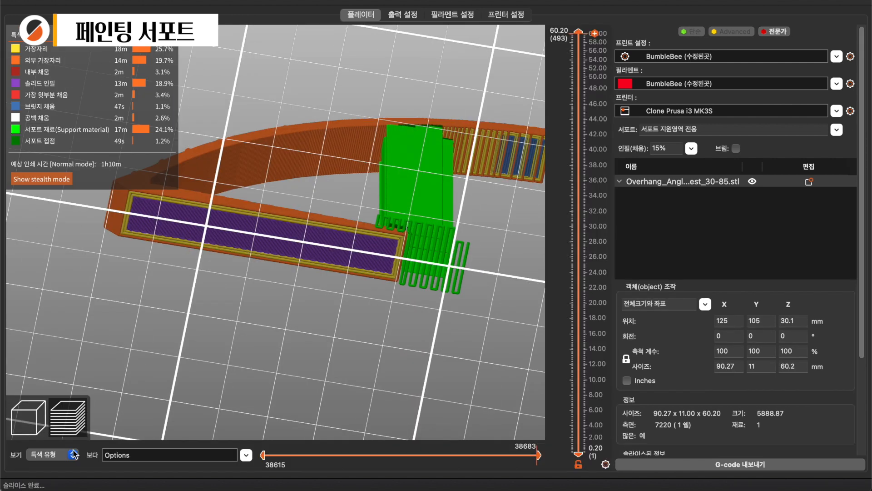
left_click_drag(428, 285, 343, 191)
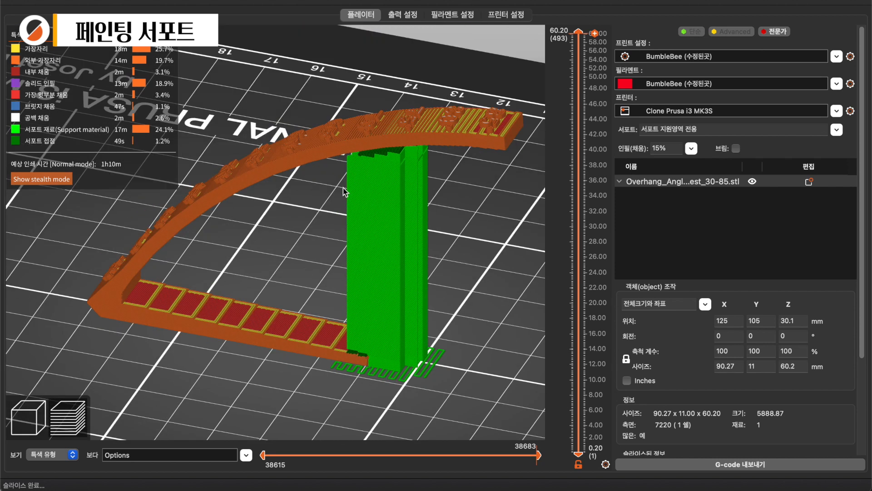
left_click(28, 417)
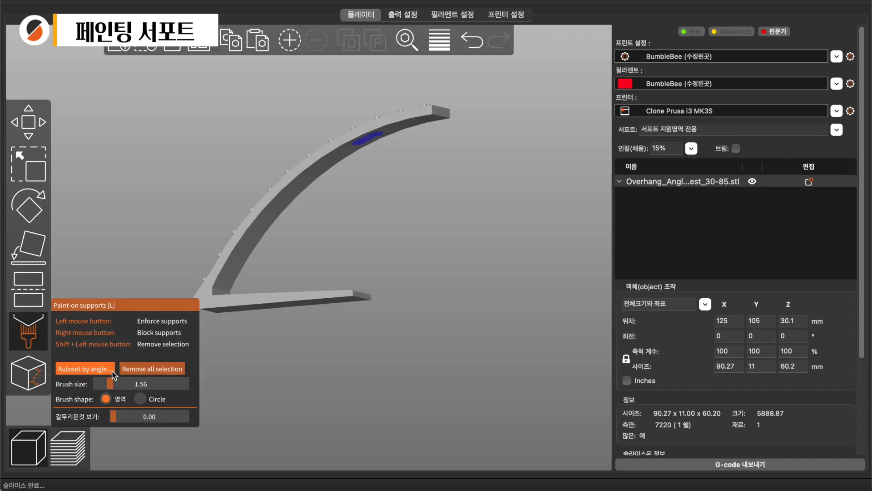
left_click(152, 370)
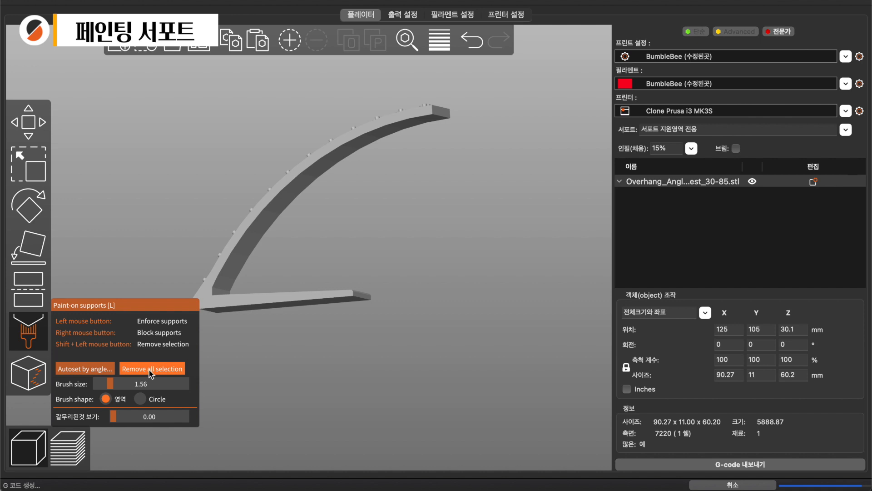
- Set support generation to everywhere (모든곳) and preview the sliced supports under the overhang arch
mouse_move(340, 208)
left_mouse_down()
mouse_move(337, 185)
mouse_move(342, 198)
left_mouse_up()
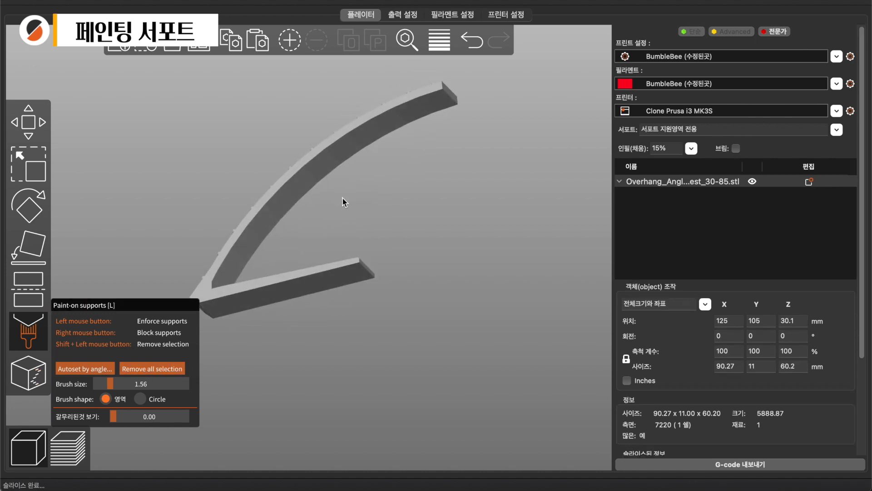
left_click(836, 130)
left_click(688, 174)
left_click_drag(421, 228, 390, 230)
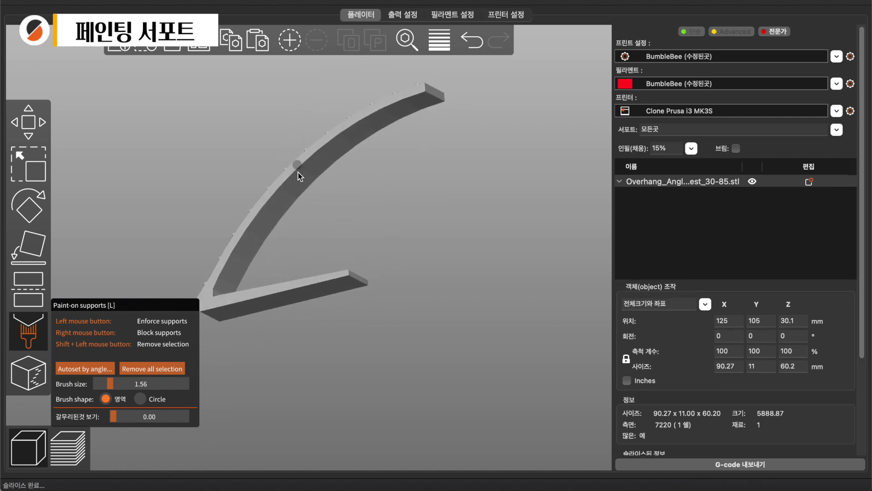
left_click(68, 447)
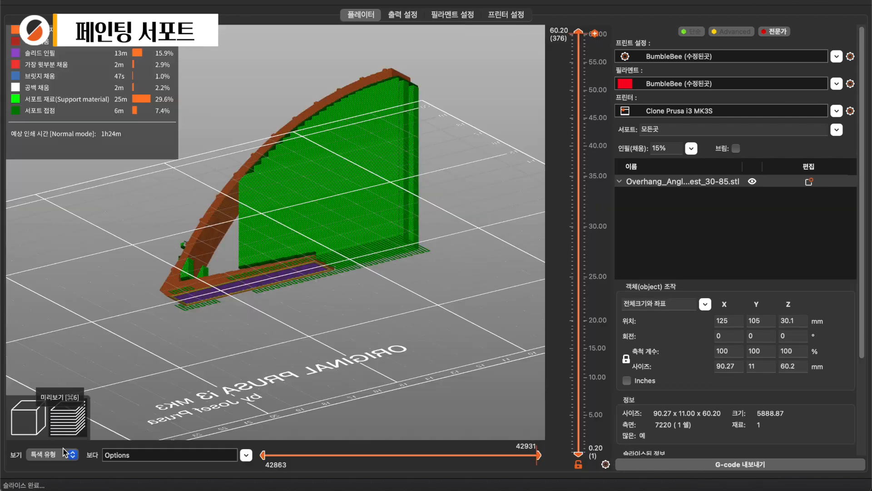
left_click(28, 417)
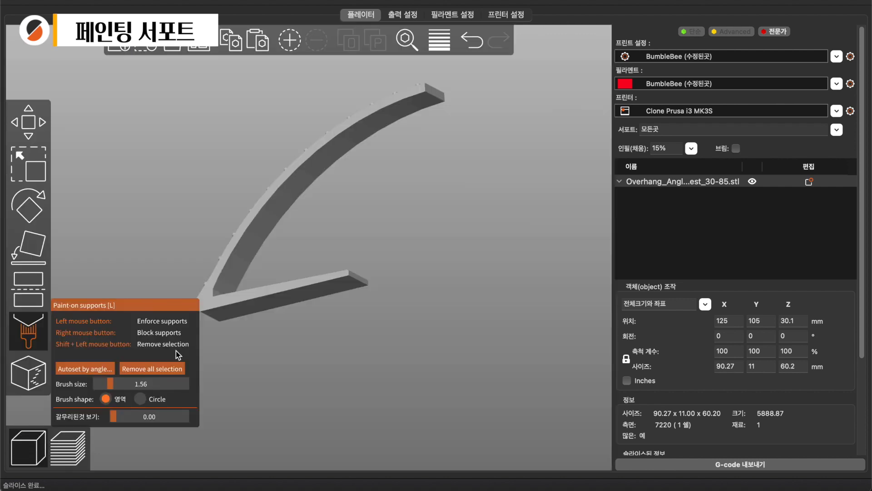
- Paint a support blocker patch across the arch's underside near its upper end and preview the sliced supports
left_click_drag(347, 349, 341, 341)
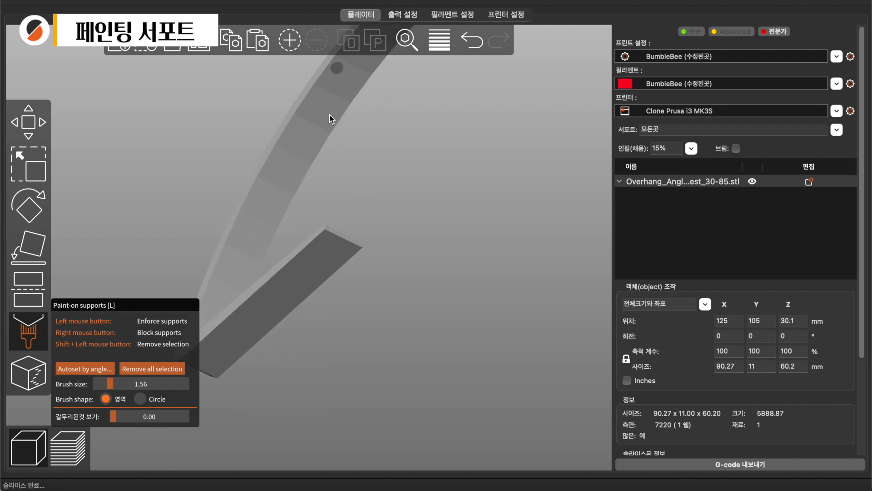
mouse_move(330, 113)
left_mouse_down()
mouse_move(344, 128)
mouse_move(345, 88)
mouse_move(367, 98)
mouse_move(348, 88)
mouse_move(325, 111)
mouse_move(396, 147)
left_mouse_up()
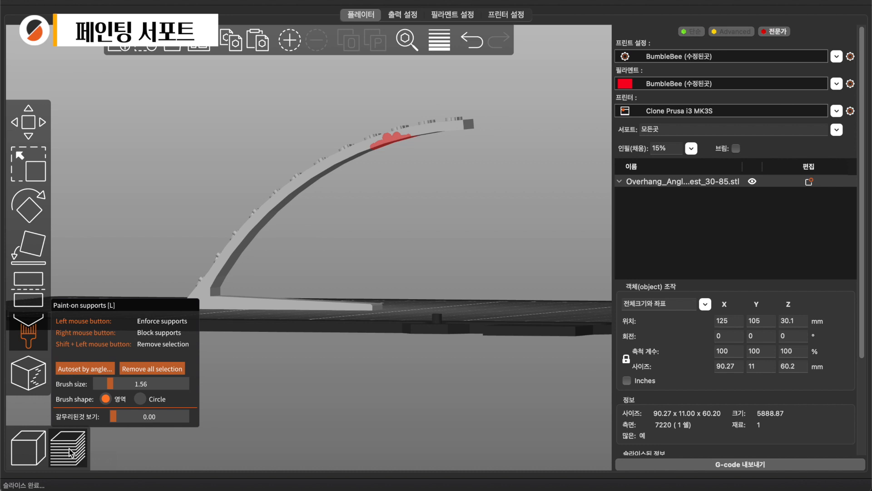
left_click(69, 450)
mouse_move(291, 368)
left_mouse_down()
mouse_move(292, 352)
mouse_move(297, 374)
left_mouse_up()
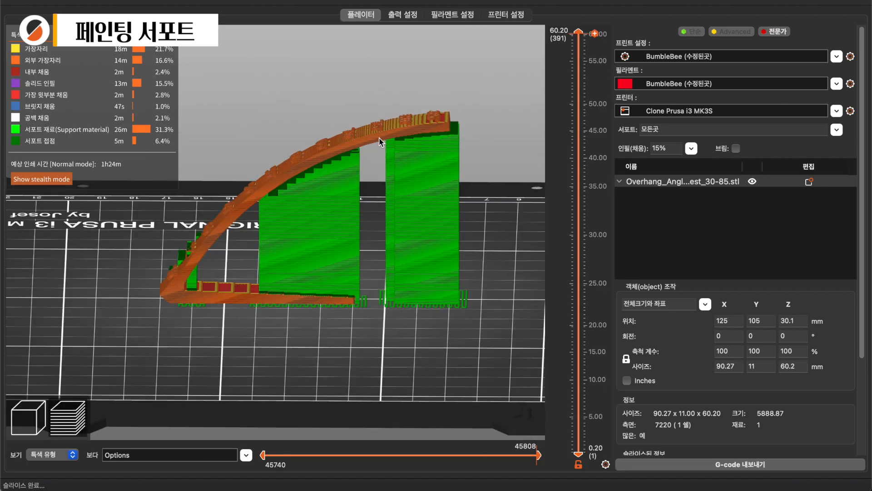
scroll(378, 138, "down", 4)
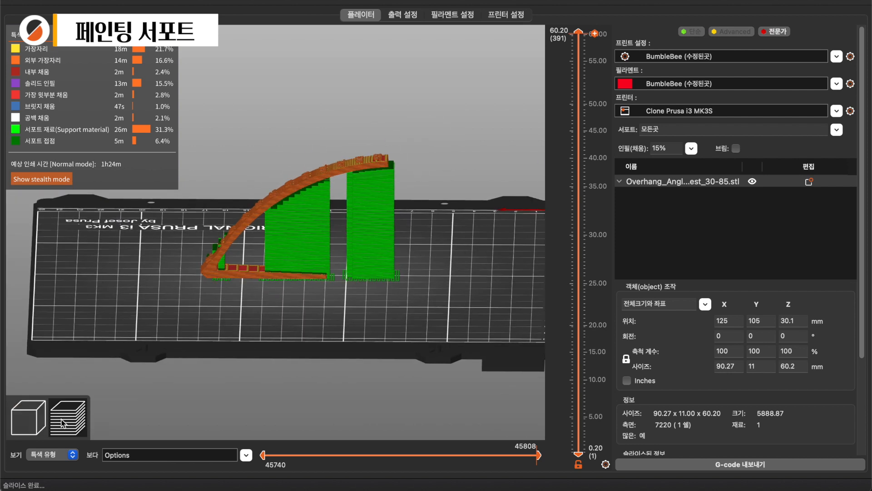
left_click(28, 417)
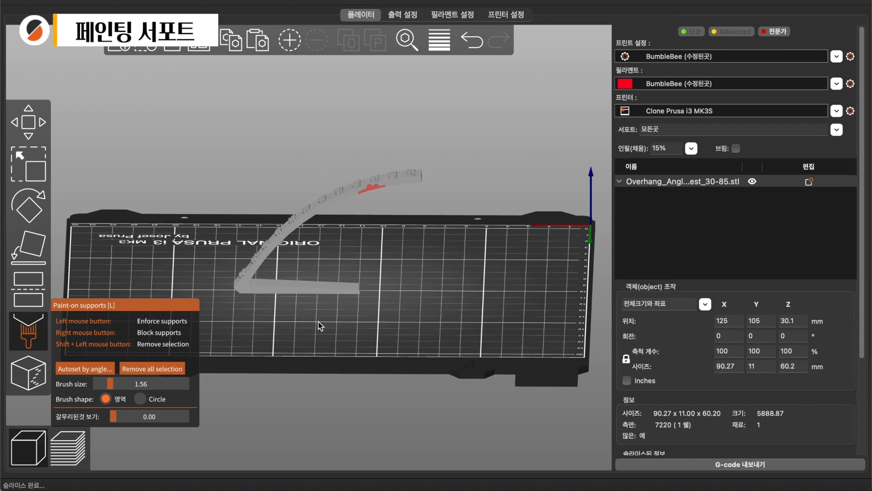
- Paint a support enforcer area on the arch's underside just below the blocked patch, enlarging the brush size to about 7.20
mouse_move(315, 326)
left_mouse_down()
mouse_move(292, 316)
mouse_move(282, 253)
left_mouse_up()
scroll(316, 228, "up", 5)
scroll(316, 178, "down", 3)
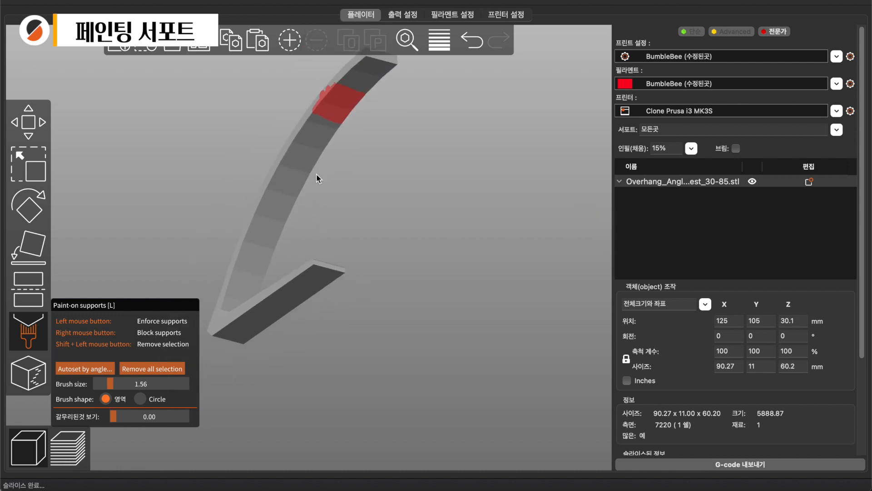
mouse_move(302, 127)
left_mouse_down()
mouse_move(321, 135)
mouse_move(315, 142)
mouse_move(321, 131)
mouse_move(316, 147)
left_mouse_up()
left_click_drag(110, 383, 177, 383)
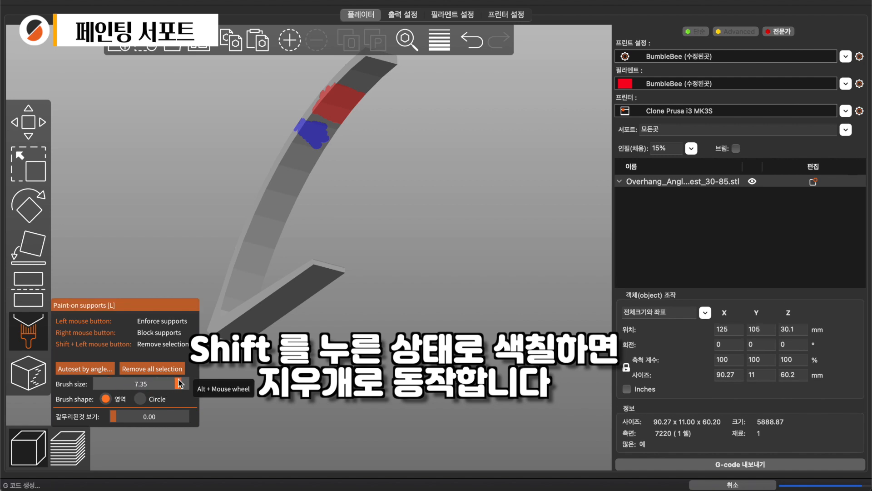
mouse_move(309, 146)
left_mouse_down()
mouse_move(301, 166)
mouse_move(322, 135)
left_mouse_up()
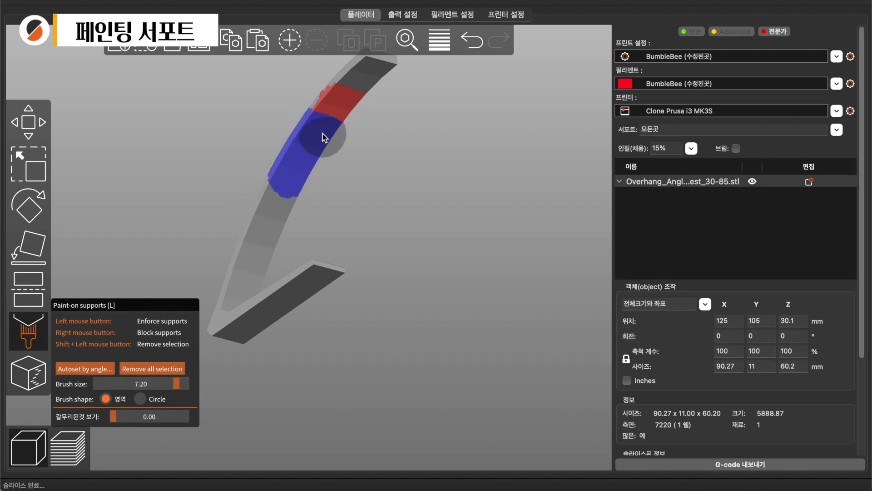
- Paint more support blocker over the red patch toward the arch's upper end and leave paint-on supports
left_click_drag(389, 116, 407, 118)
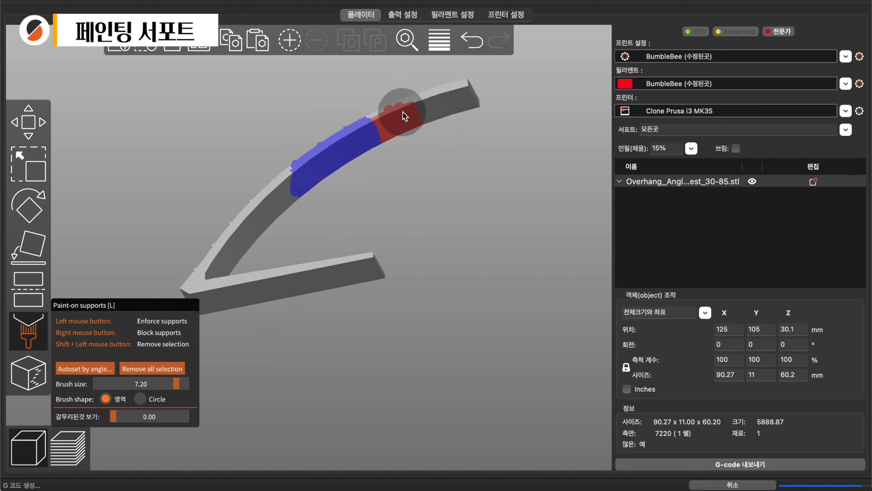
mouse_move(412, 120)
right_mouse_down()
mouse_move(400, 117)
mouse_move(477, 91)
mouse_move(394, 119)
mouse_move(429, 119)
right_mouse_up()
mouse_move(441, 200)
left_mouse_down()
mouse_move(373, 220)
mouse_move(437, 212)
mouse_move(430, 234)
mouse_move(237, 298)
left_mouse_up()
left_click(28, 331)
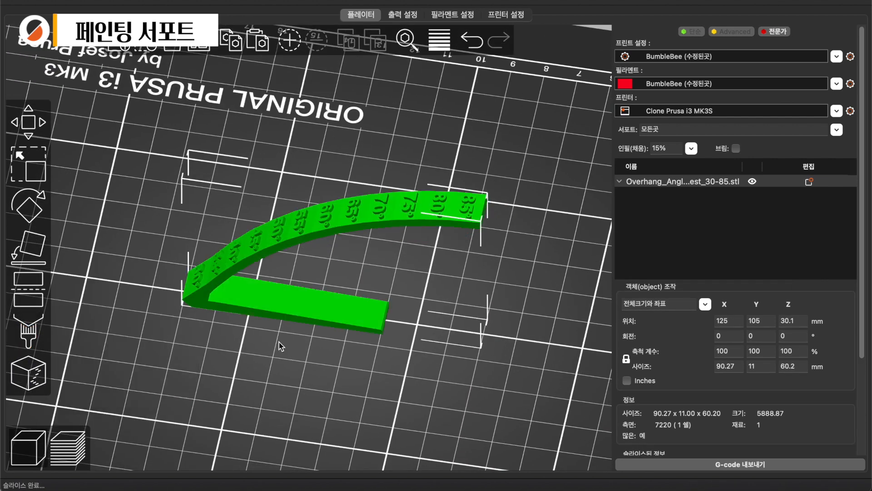
- Reopen paint-on supports, set the clipping view to about 0.44, and paint a support enforcer patch on the arch's lower underside
left_click_drag(279, 345, 209, 268)
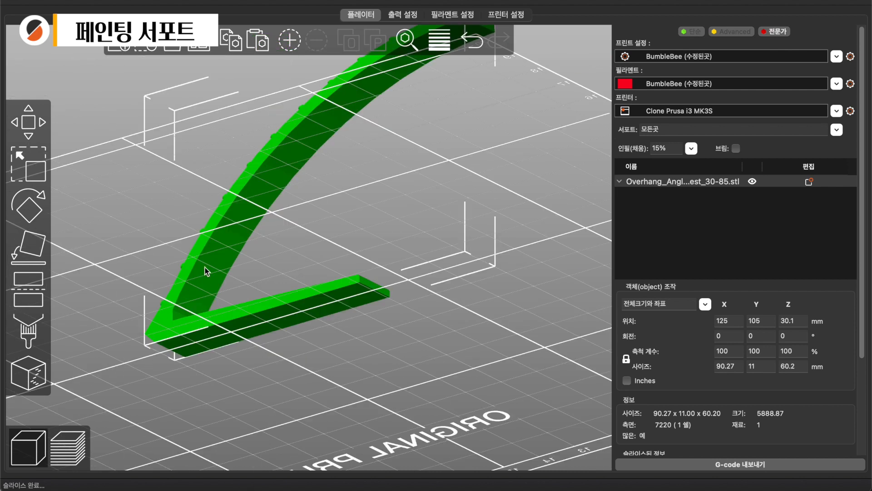
left_click_drag(395, 252, 385, 233)
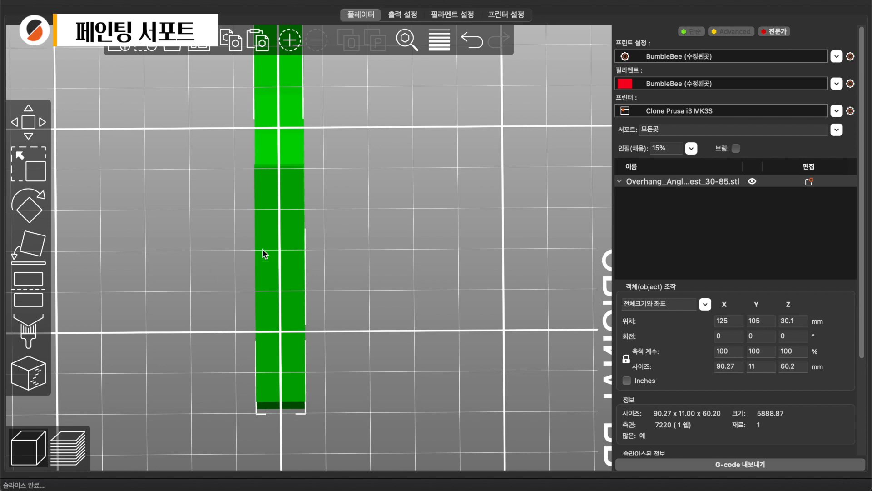
mouse_move(350, 238)
left_mouse_down()
mouse_move(376, 239)
mouse_move(349, 233)
left_mouse_up()
left_click(26, 332)
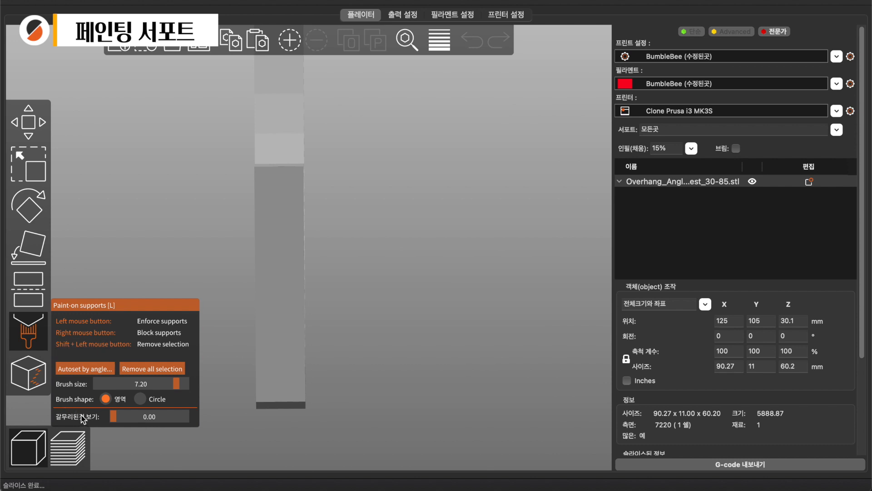
left_click_drag(137, 242, 156, 244)
left_click_drag(120, 418, 145, 415)
mouse_move(254, 354)
left_mouse_down()
mouse_move(276, 334)
mouse_move(262, 334)
mouse_move(262, 348)
left_mouse_up()
mouse_move(277, 265)
left_mouse_down()
mouse_move(268, 264)
mouse_move(280, 255)
mouse_move(263, 261)
mouse_move(275, 269)
mouse_move(271, 281)
left_mouse_up()
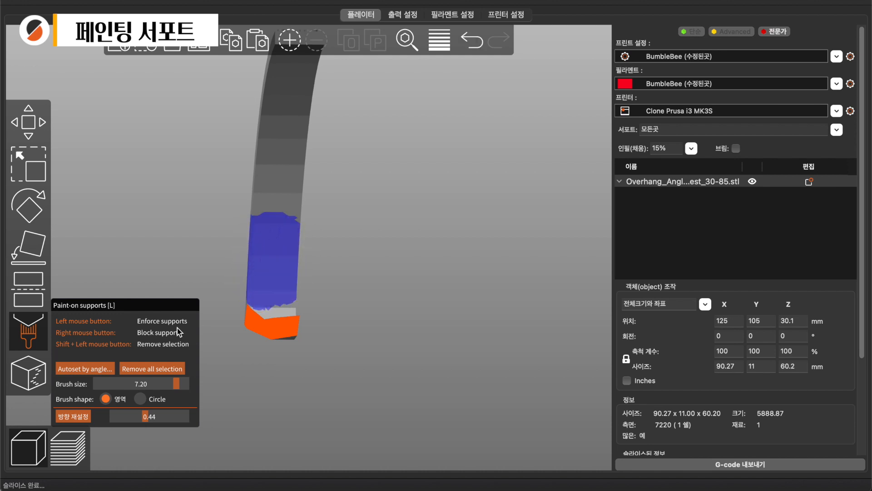
- Preview the sliced supports and examine the support under the enforcer patch on the lower arch
left_click(81, 455)
left_click_drag(160, 360, 193, 247)
scroll(218, 363, "up", 3)
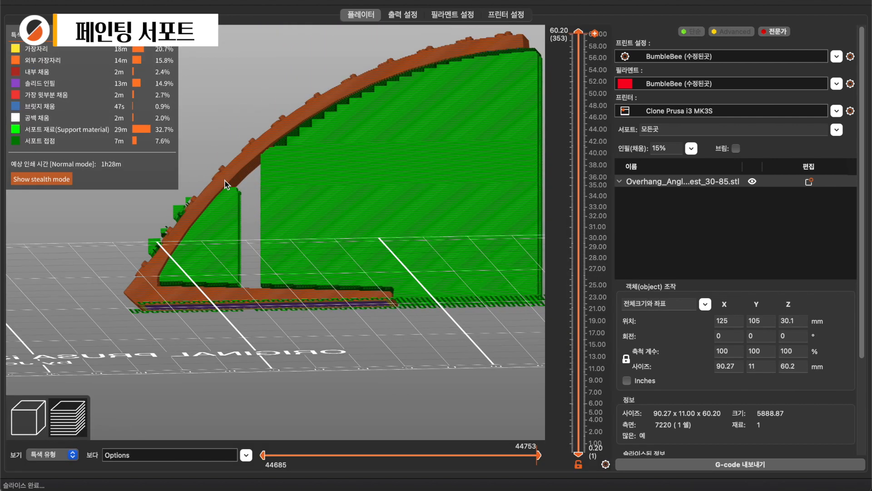
mouse_move(174, 363)
left_mouse_down()
mouse_move(146, 366)
mouse_move(176, 364)
left_mouse_up()
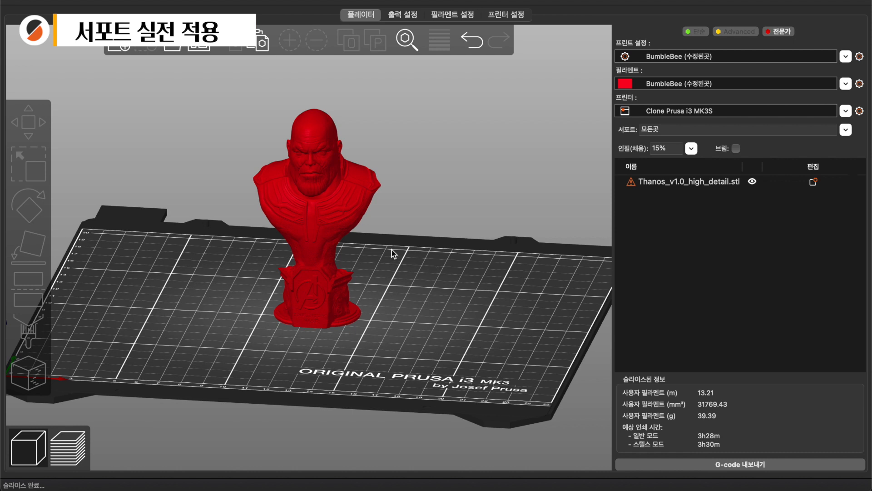
- Set the overhang threshold (오버행 한계점) to 30° in the support material print settings for the Thanos bust
left_click(404, 16)
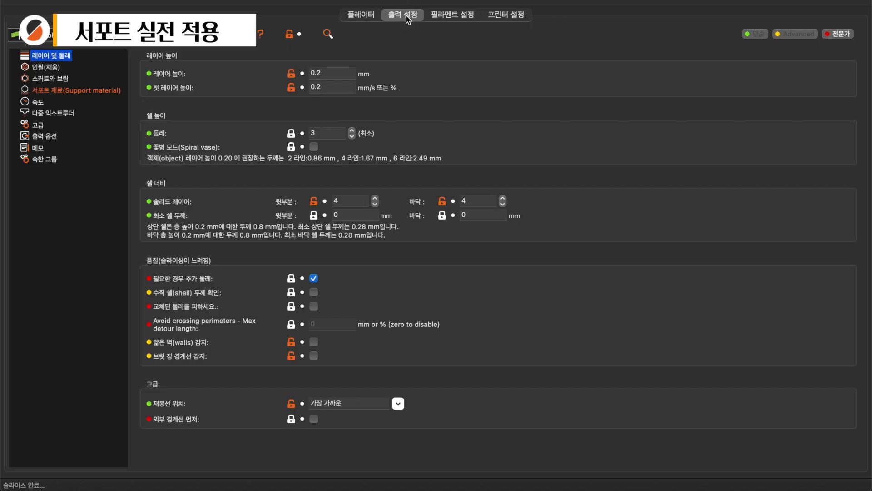
left_click(47, 91)
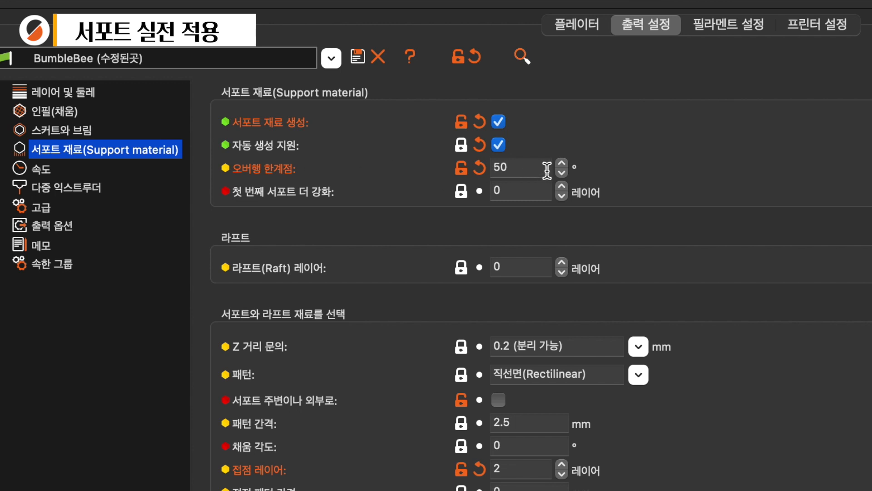
left_click(535, 164)
type("30")
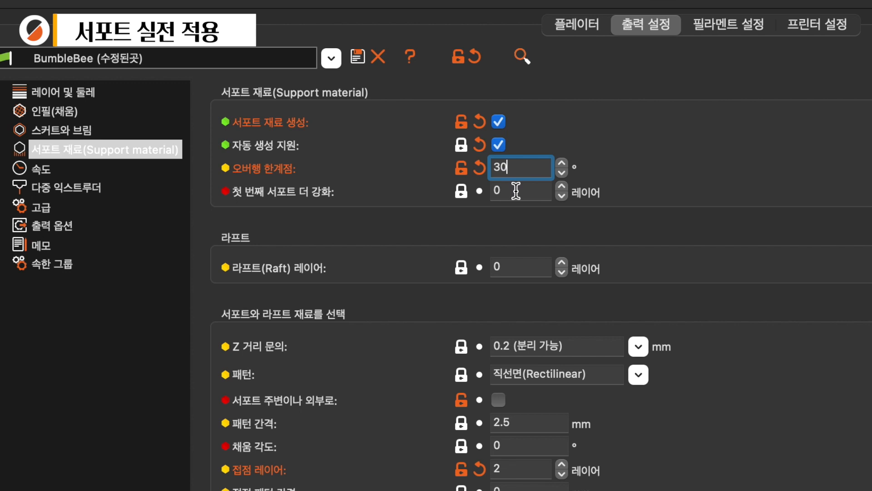
left_click(512, 191)
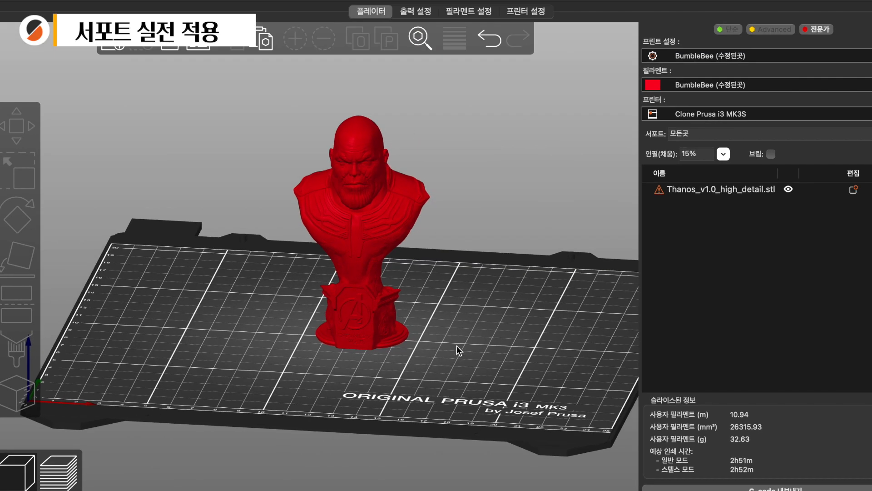
- Review the available support generation options and inspect the Thanos bust from several angles
mouse_move(447, 333)
left_mouse_down()
mouse_move(421, 327)
mouse_move(456, 320)
left_mouse_up()
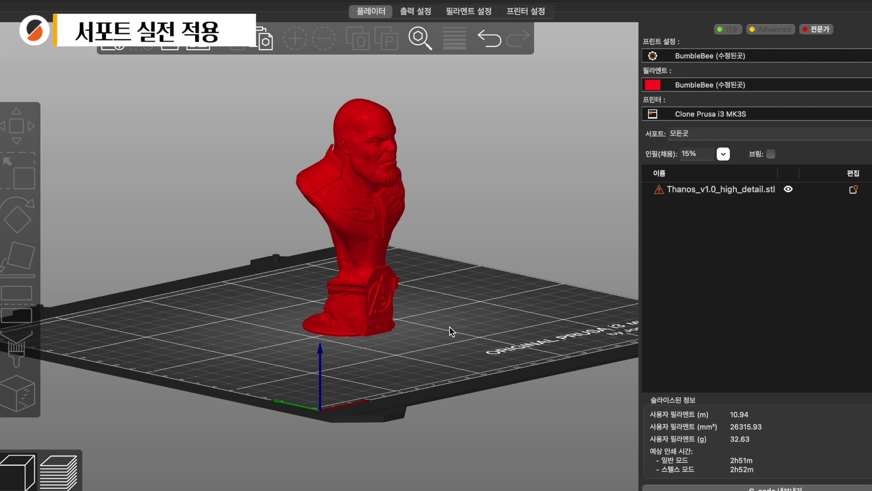
left_click(718, 133)
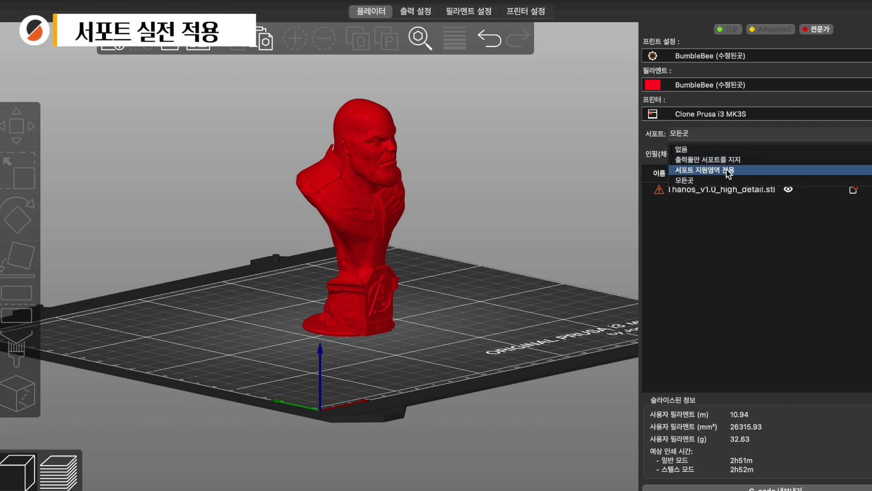
left_click(488, 233)
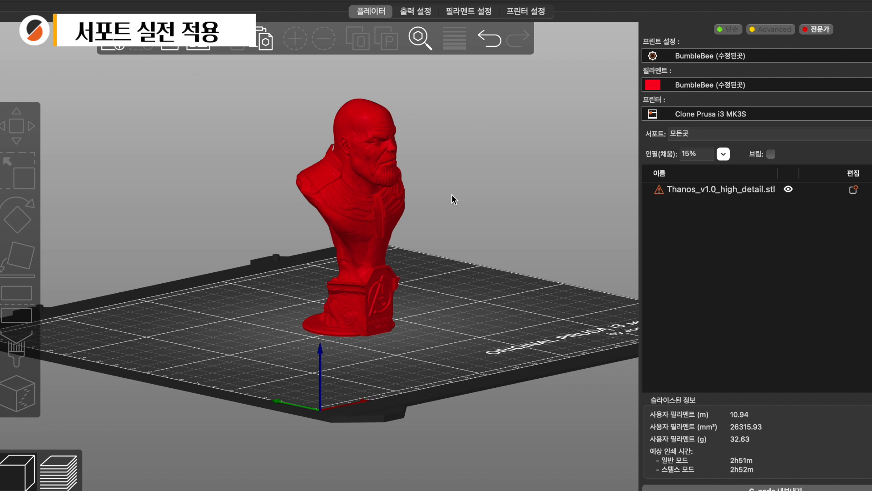
left_click_drag(449, 194, 419, 207)
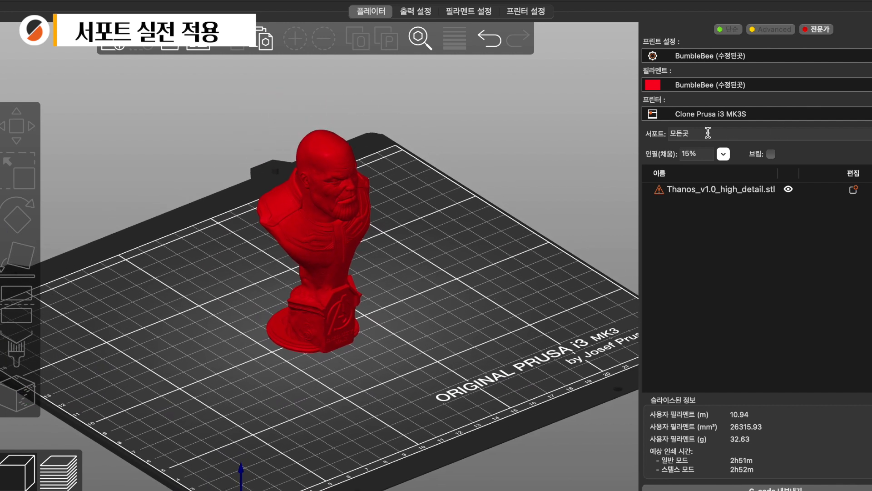
left_click_drag(408, 296, 420, 289)
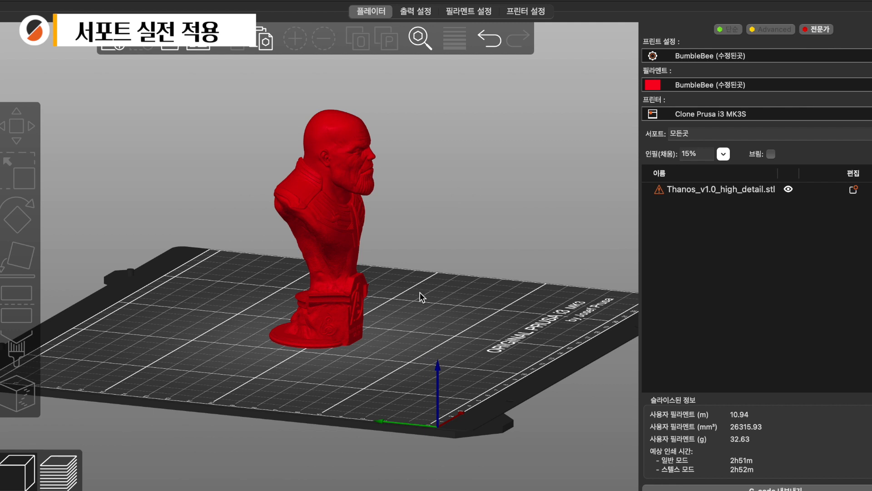
mouse_move(461, 266)
left_mouse_down()
mouse_move(493, 257)
mouse_move(446, 265)
left_mouse_up()
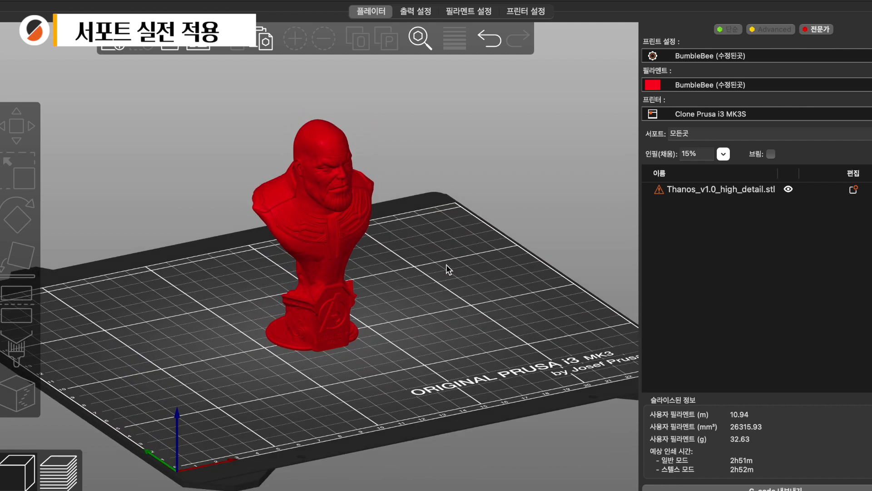
- Preview the sliced bust and hide its support material (서포트 재료) to examine the support contact areas around the face and neck
left_click(61, 476)
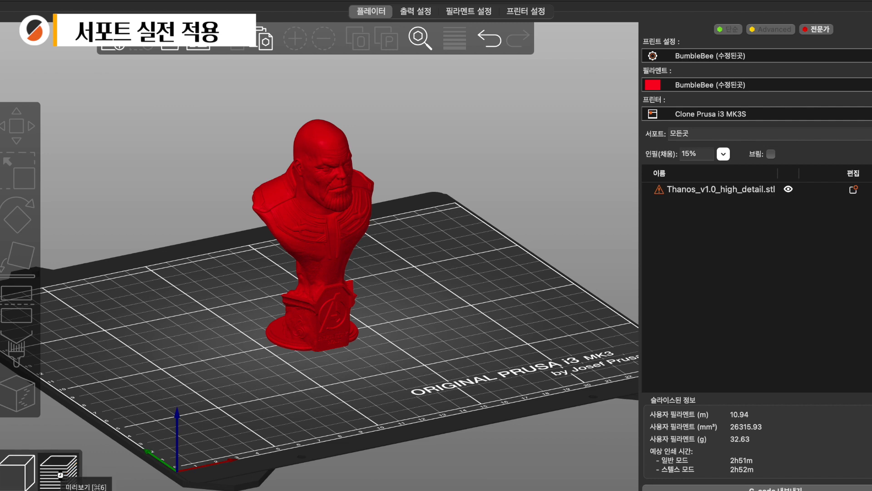
mouse_move(399, 271)
left_mouse_down()
mouse_move(454, 266)
mouse_move(403, 268)
left_mouse_up()
middle_click_drag(403, 269, 478, 307)
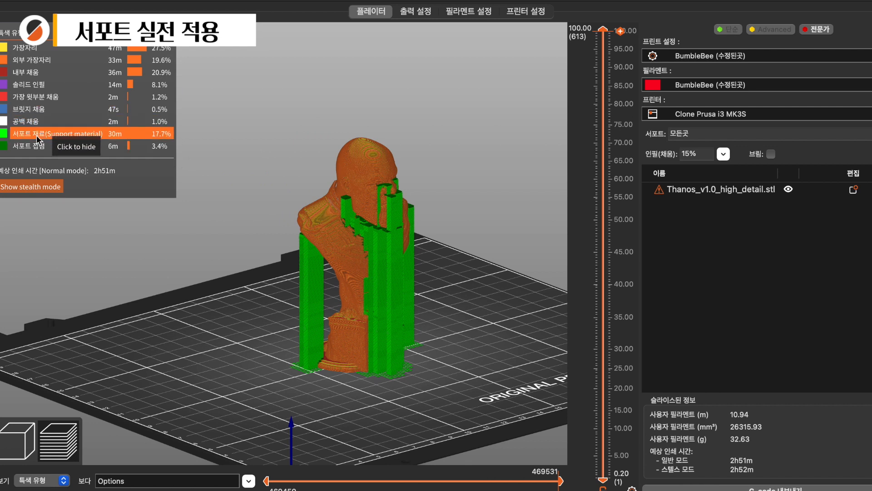
left_click(89, 134)
left_click(89, 134)
left_click(87, 133)
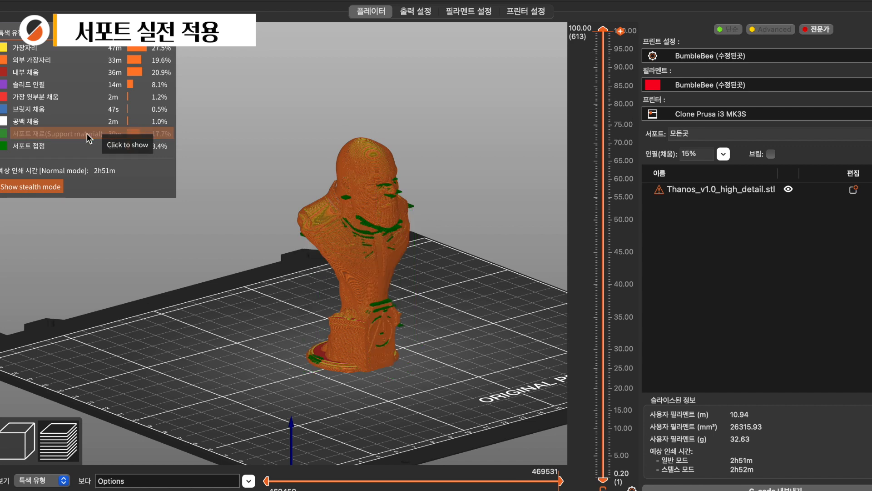
left_click(86, 133)
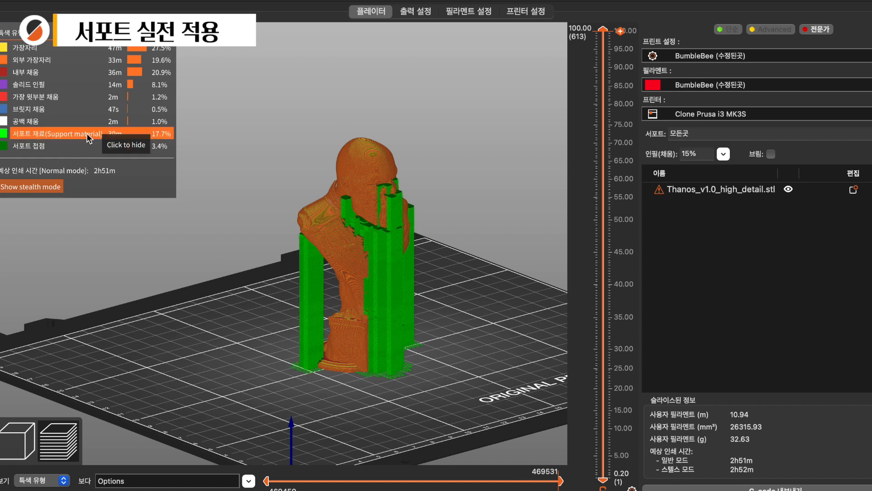
left_click(87, 137)
left_click_drag(270, 333, 485, 324)
scroll(304, 276, "up", 3)
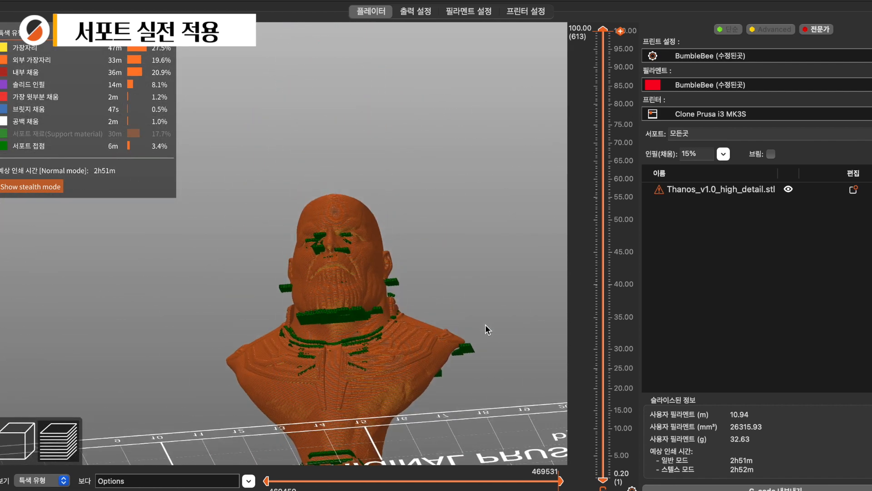
- Examine the support contact areas on the bust's back, ears, shoulders and face with the support material hidden
scroll(485, 325, "up", 5)
left_click_drag(538, 296, 513, 137)
scroll(519, 301, "down", 3)
left_click_drag(457, 146, 520, 146)
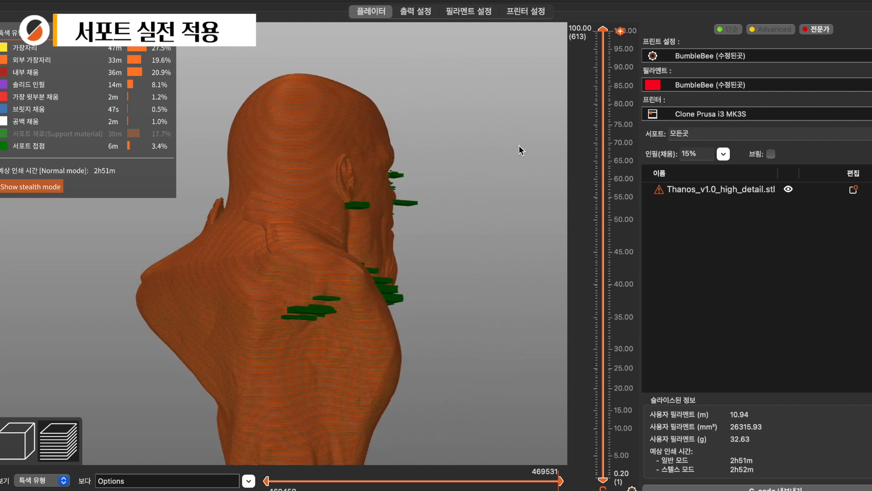
right_click_drag(436, 282, 451, 178)
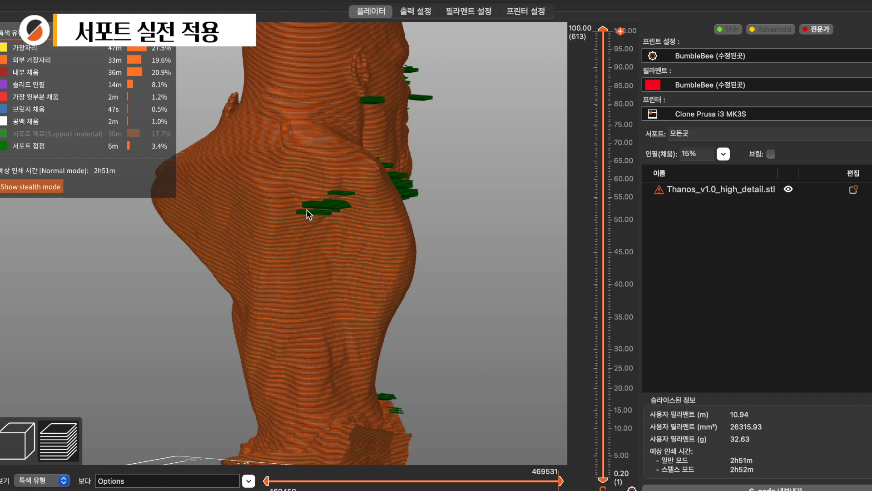
left_click_drag(446, 213, 349, 161)
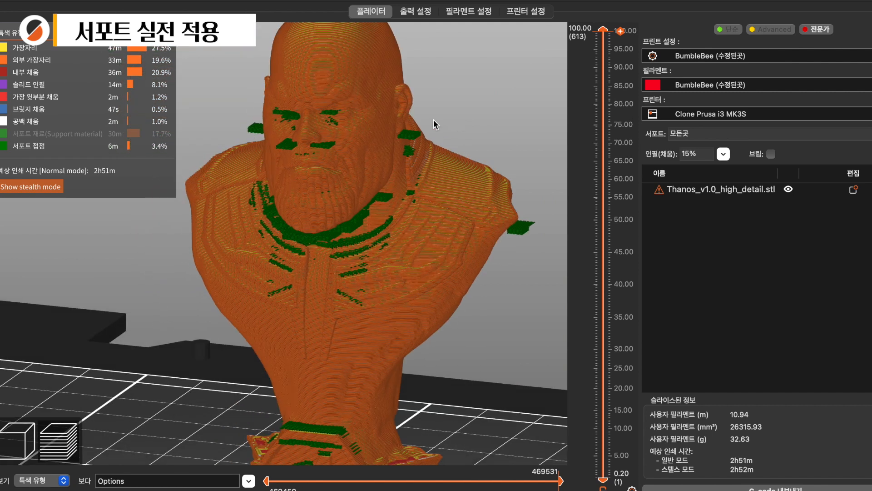
- Show the support material (서포트 재료) again and compare the supports with the contact layers (서포트 접점) hidden and shown
left_click(75, 136)
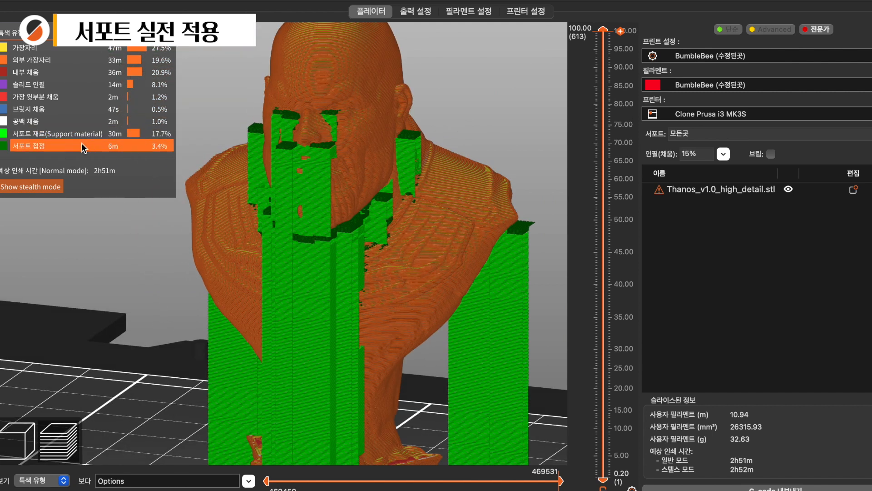
left_click(76, 144)
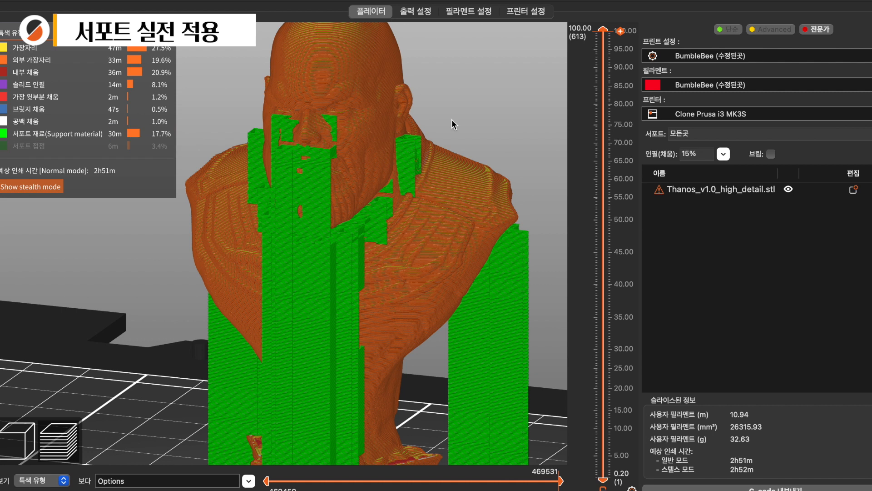
left_click_drag(466, 114, 449, 114)
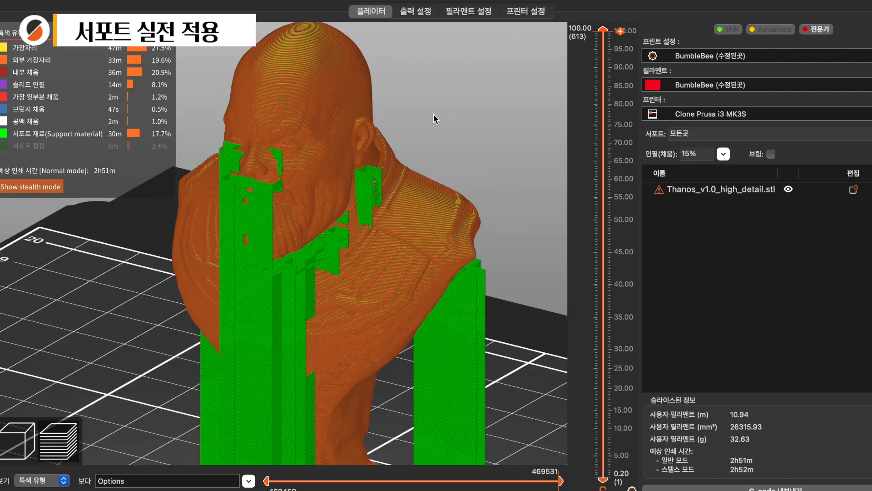
left_click(113, 146)
left_click_drag(459, 120, 467, 121)
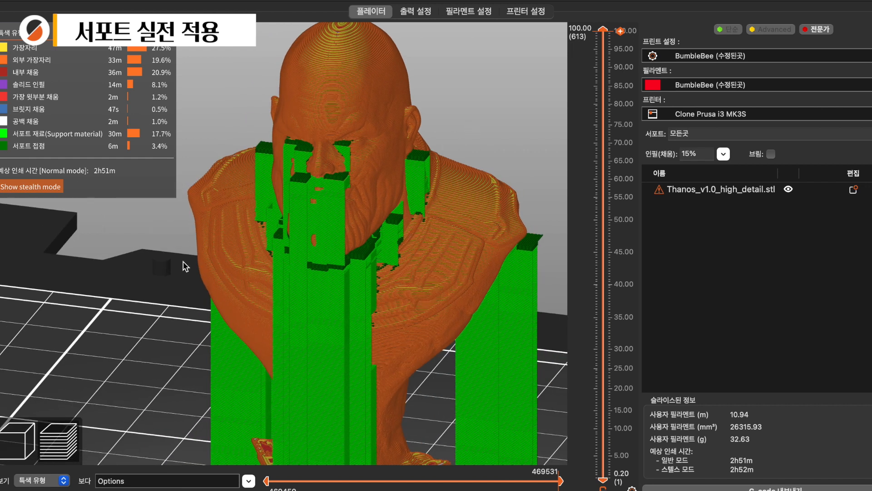
- Block supports over the bust's face and head in the model editor using paint-on supports with an 8.00 brush size
key("Tab")
left_click(15, 348)
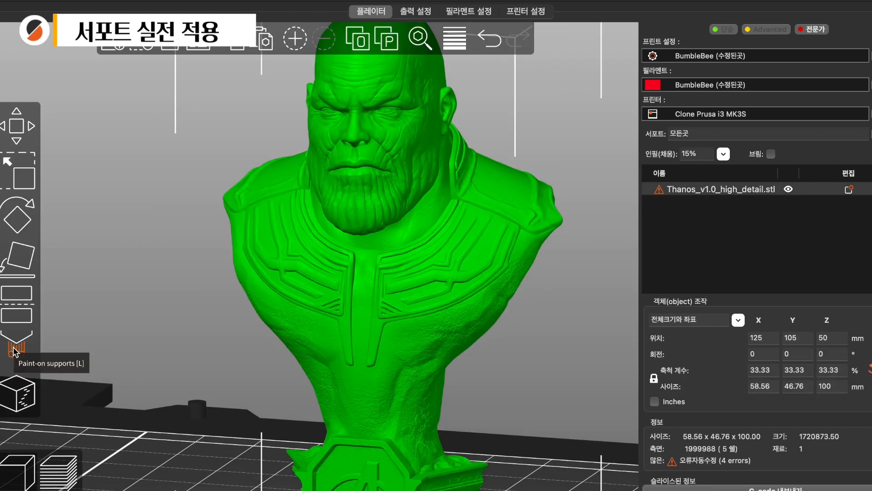
left_click_drag(176, 407, 191, 408)
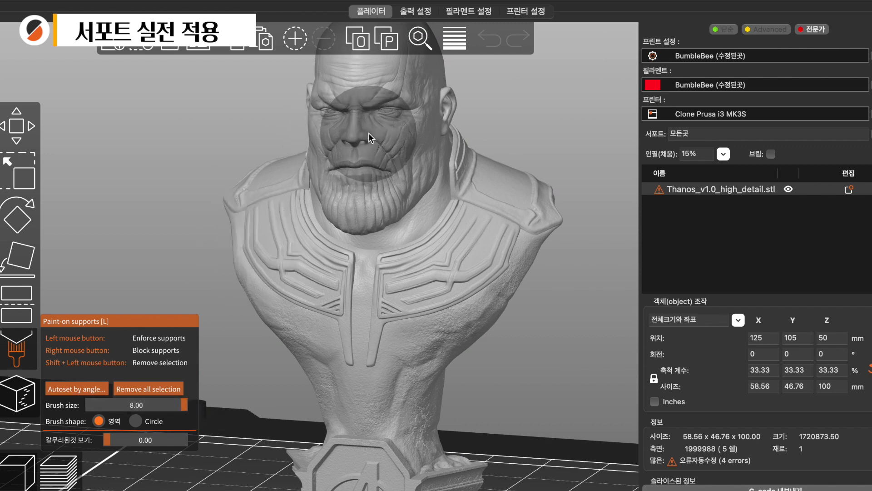
mouse_move(391, 122)
left_mouse_down()
mouse_move(312, 105)
mouse_move(424, 121)
mouse_move(426, 133)
mouse_move(318, 145)
mouse_move(452, 135)
mouse_move(404, 103)
mouse_move(547, 118)
left_mouse_up()
mouse_move(471, 92)
left_mouse_down()
mouse_move(432, 92)
mouse_move(478, 97)
left_mouse_up()
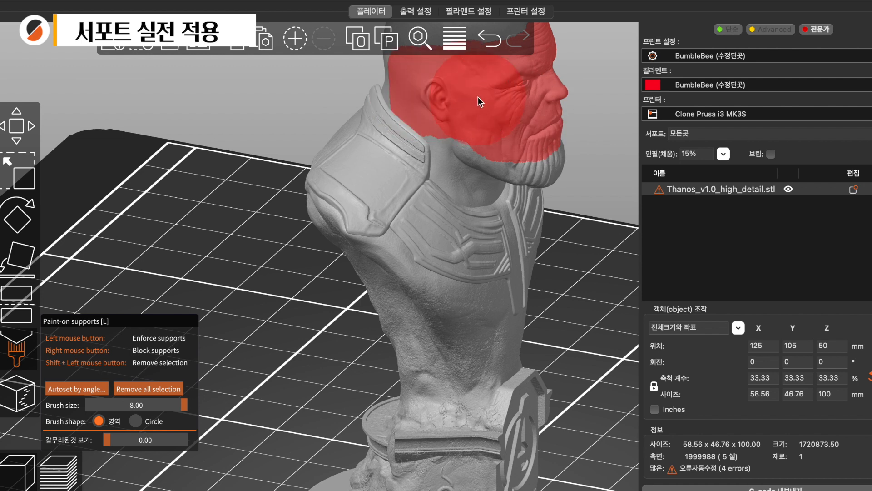
- Close paint-on supports, preview the sliced bust and examine the supports around the face and chin
left_click(17, 349)
left_click_drag(235, 327, 214, 319)
scroll(214, 319, "down", 10)
scroll(214, 319, "up", 3)
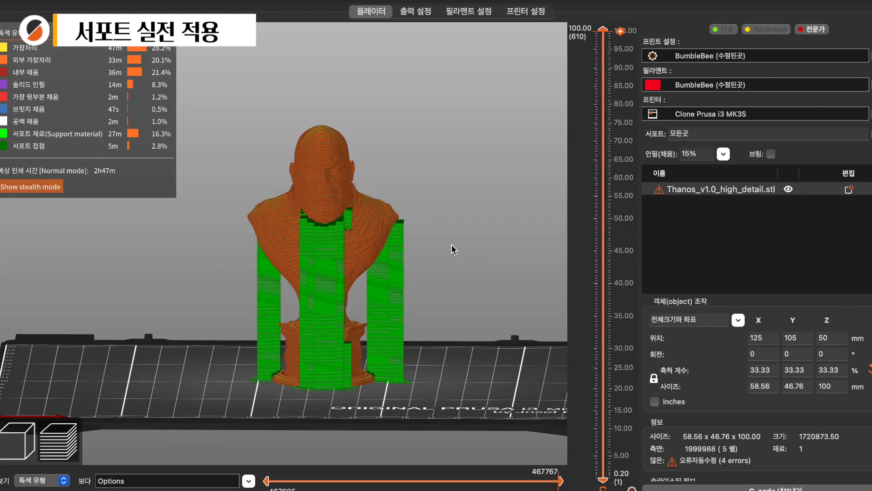
left_click_drag(450, 245, 444, 252)
right_click_drag(443, 253, 435, 326)
scroll(434, 325, "up", 5)
scroll(434, 325, "up", 3)
scroll(519, 197, "up", 3)
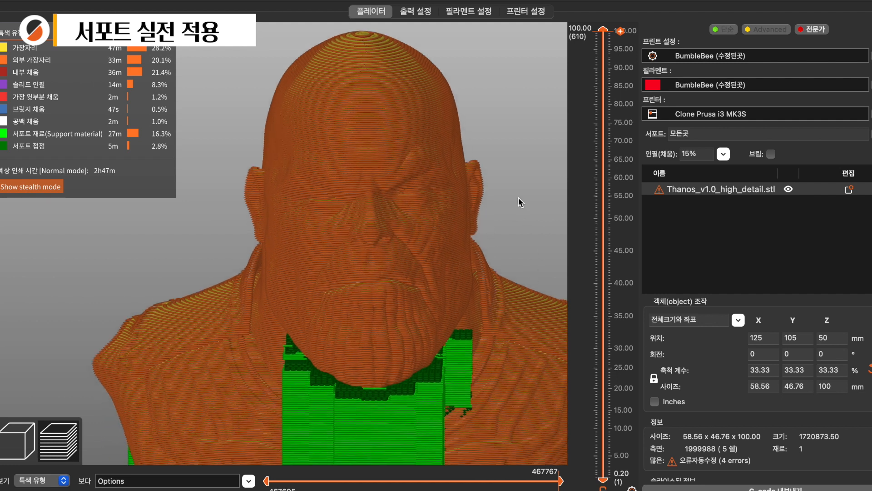
scroll(448, 245, "down", 5)
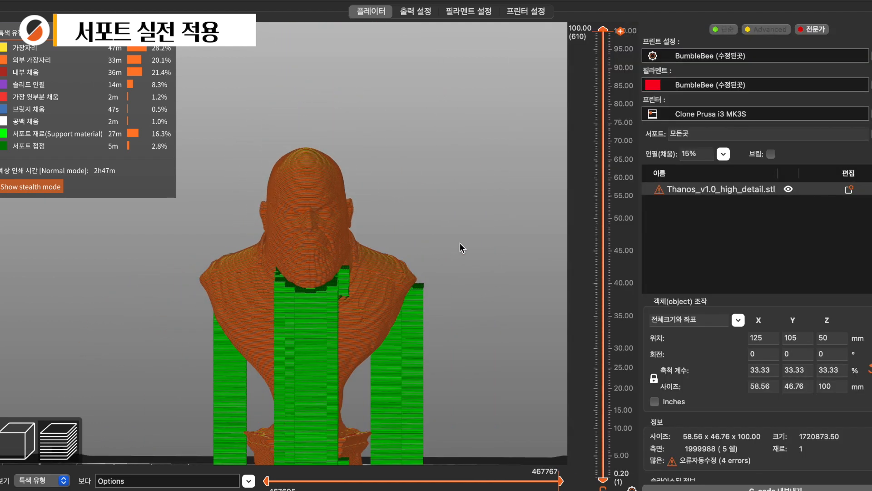
- Inspect the supports under the chin and shoulders and around the back of the sliced bust
left_click_drag(463, 248, 451, 158)
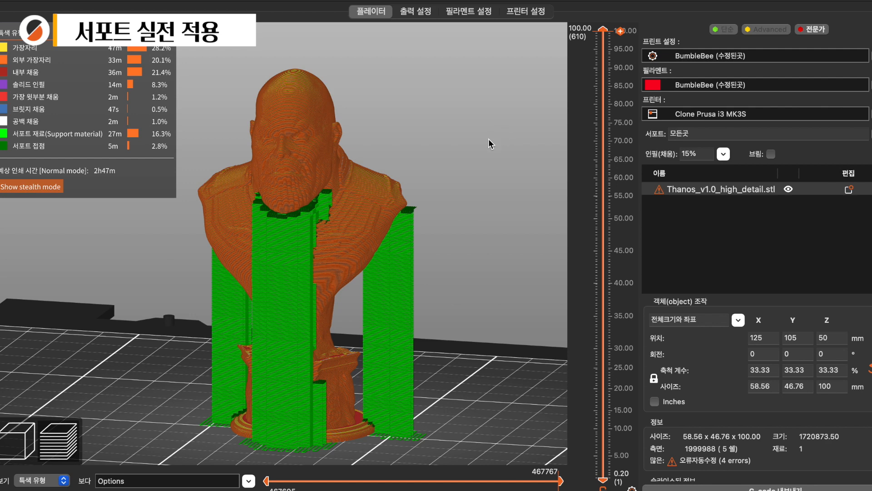
left_click_drag(475, 198, 176, 216)
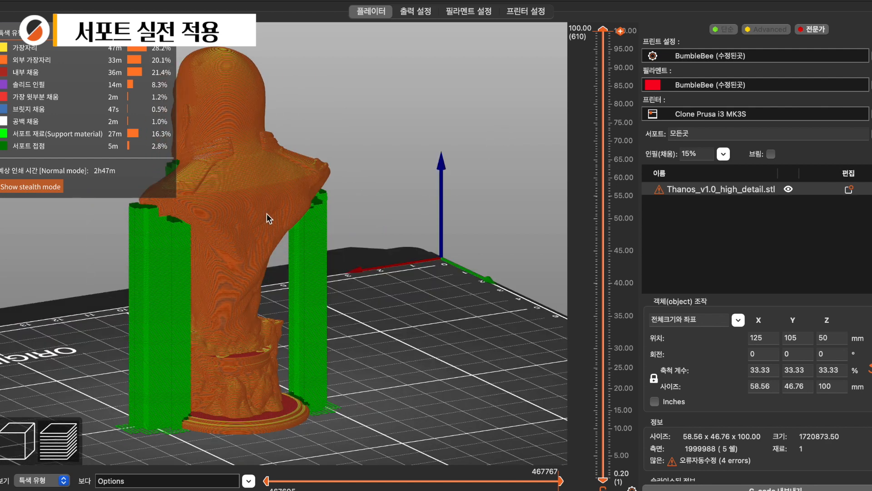
left_click_drag(398, 268, 506, 241)
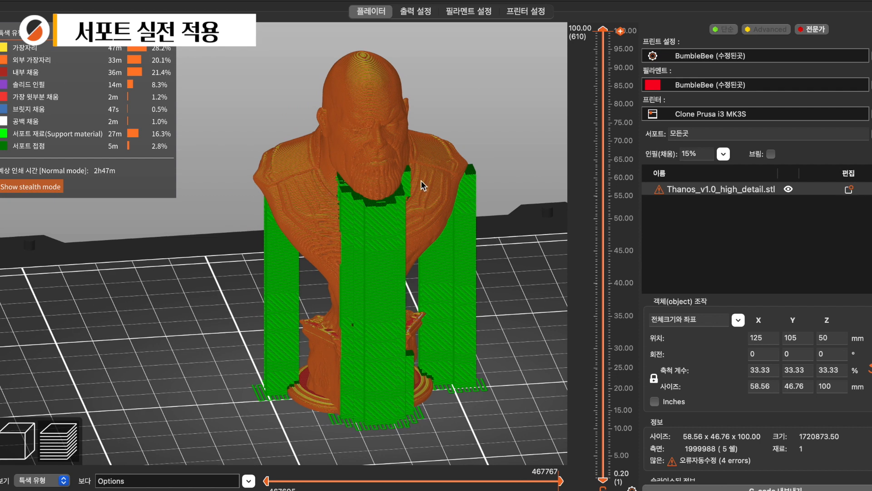
left_click_drag(344, 277, 382, 253)
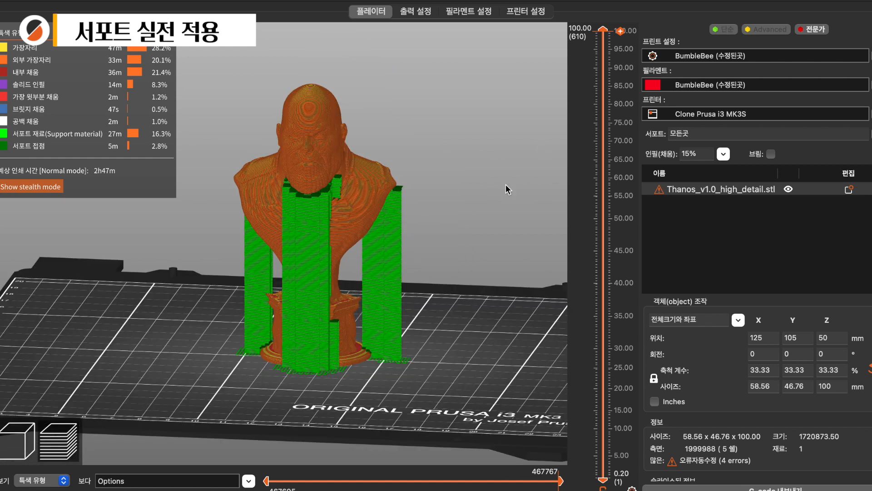
- Restrict supports to enforcer areas only (서포트 지원영역 전용) and remove all painted selections from the bust
left_click(871, 134)
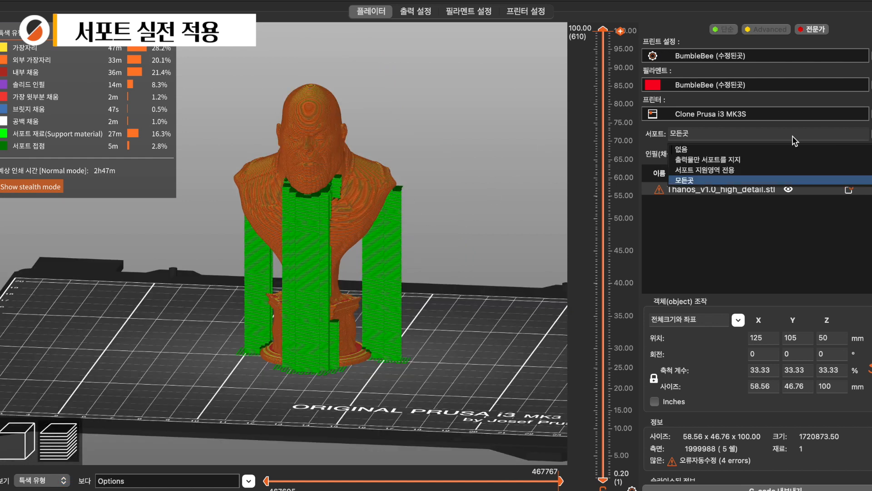
left_click(718, 169)
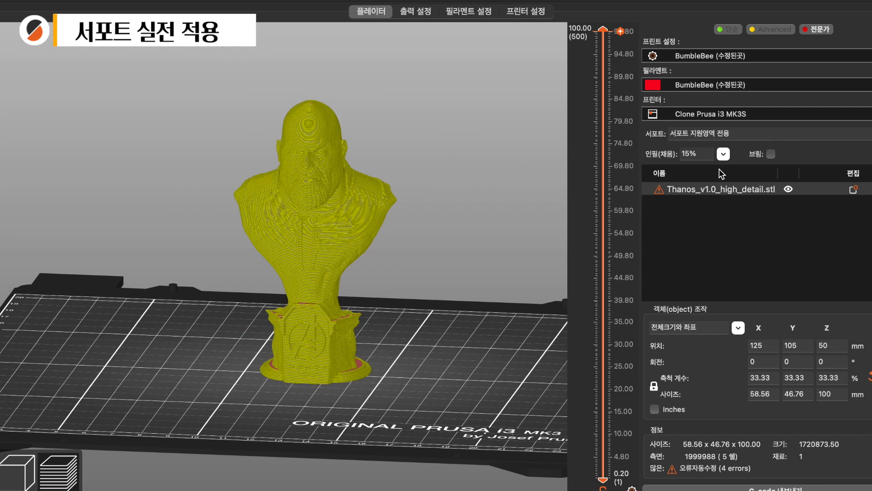
left_click(19, 483)
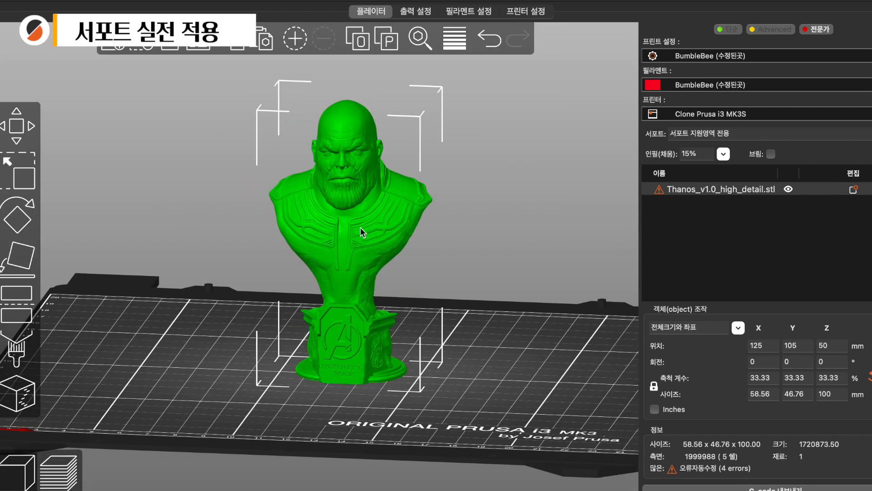
left_click(13, 348)
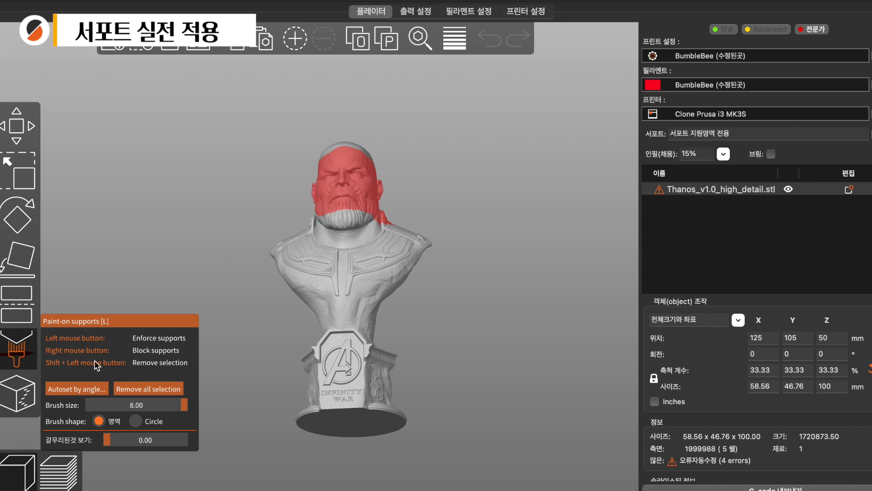
left_click(145, 389)
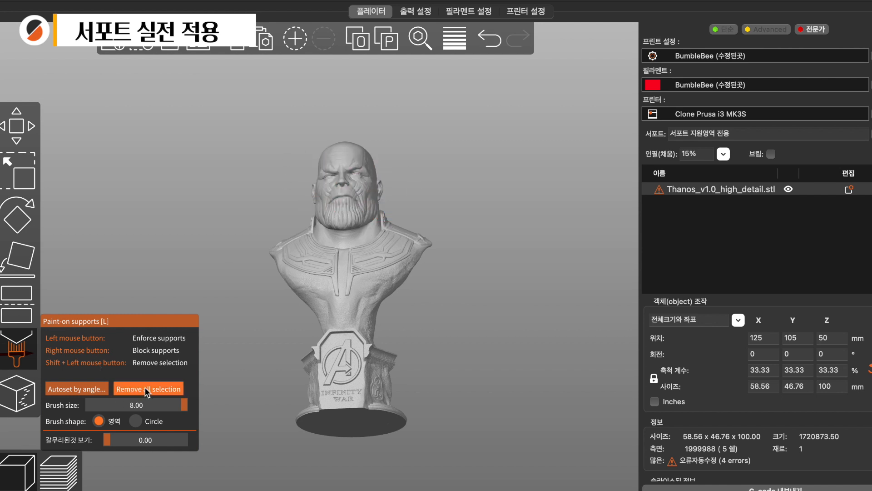
- Set the paint-on supports clipping view (갈무리된것 보기) to 0.61 from directly below, exposing the underside of the chin
left_click_drag(499, 241, 501, 218)
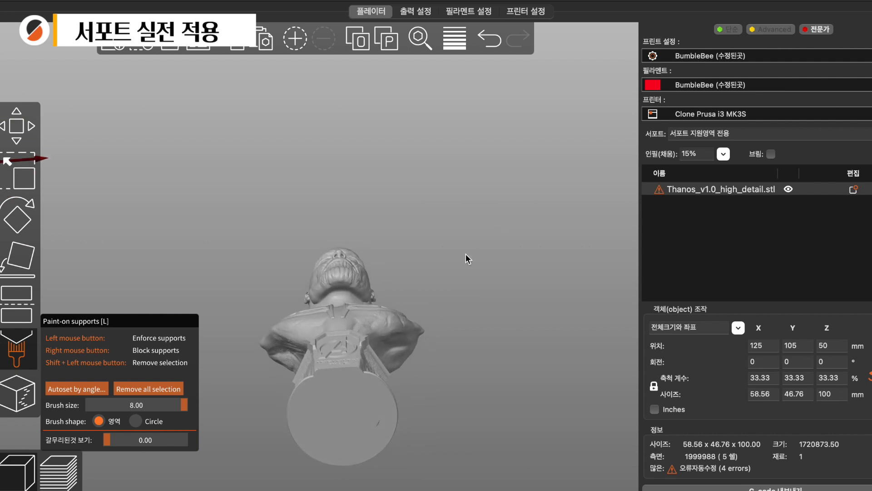
left_click_drag(404, 268, 409, 208)
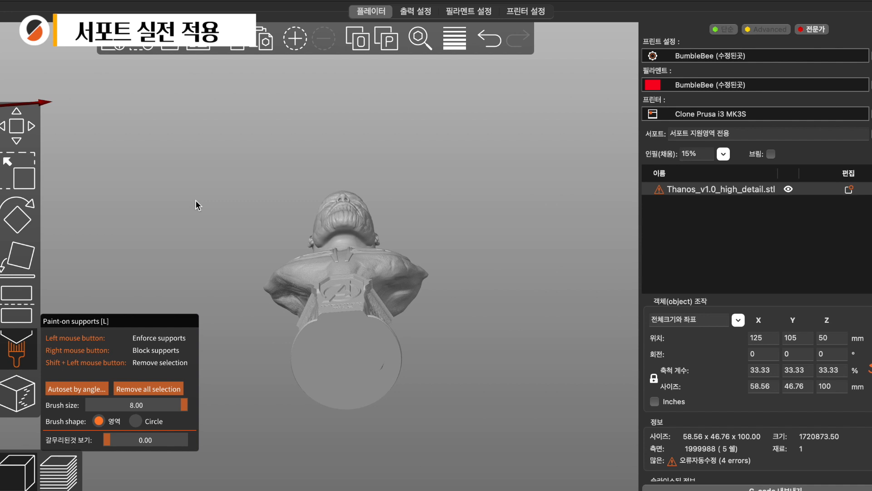
key("2")
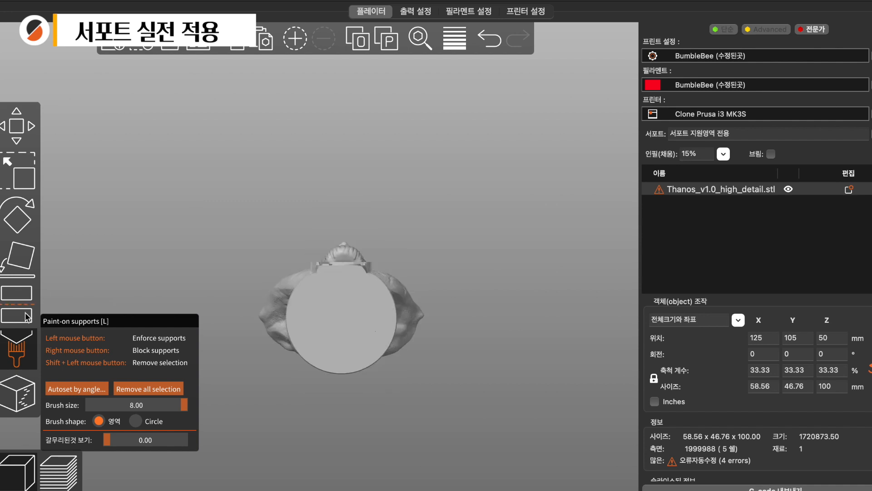
left_click(17, 350)
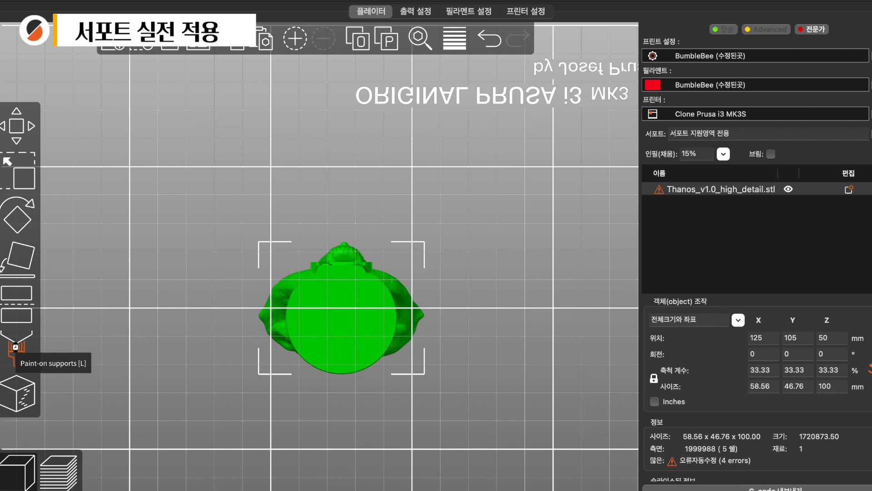
left_click(16, 348)
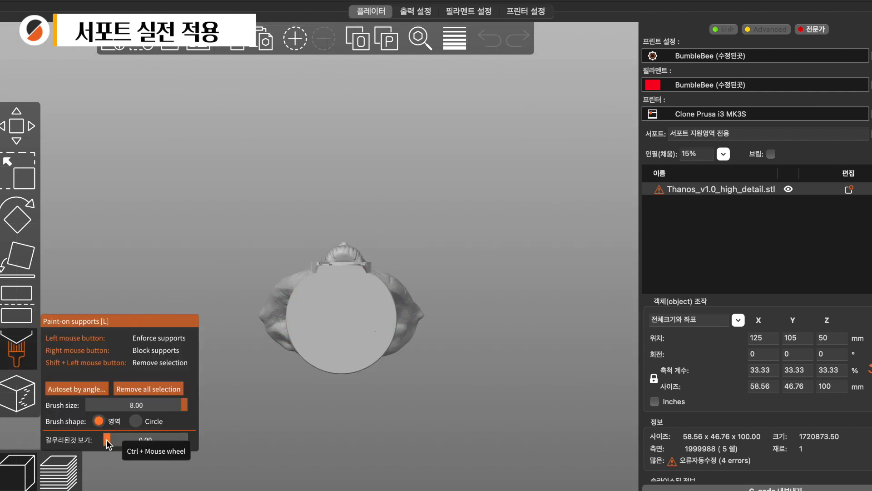
left_click_drag(119, 444, 157, 444)
scroll(434, 288, "up", 5)
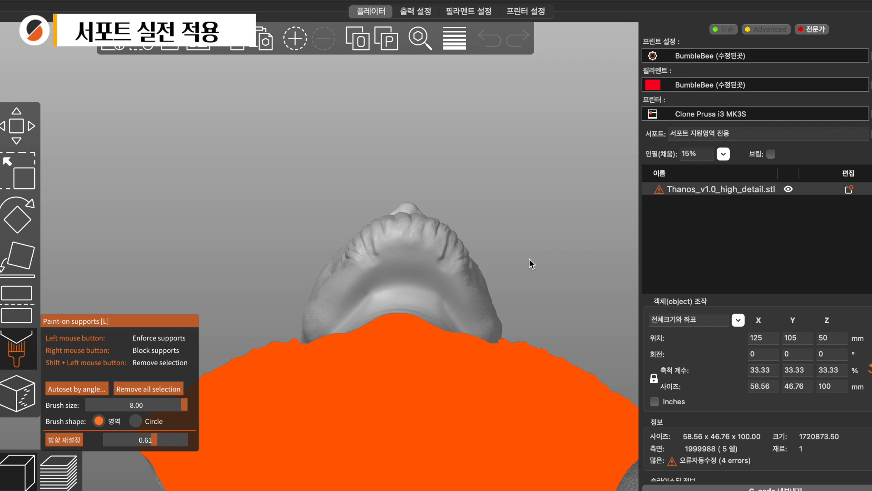
right_click_drag(482, 201, 459, 191)
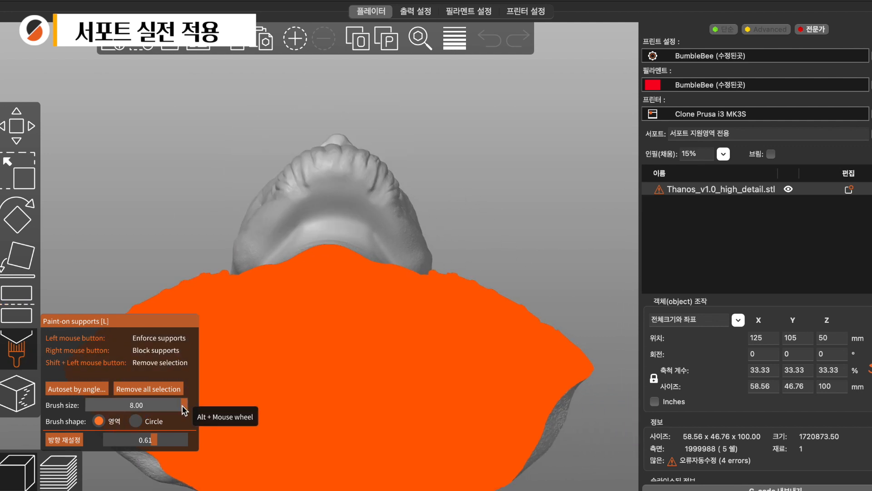
- Paint enforced supports on the underside of the chin with a 6.01 brush size and reset the clipping view to 0.00
left_click_drag(182, 405, 160, 405)
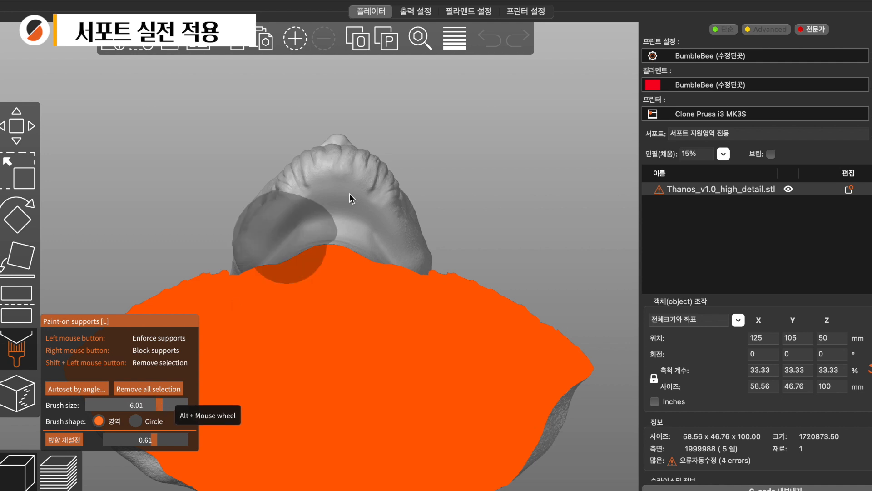
mouse_move(338, 190)
left_mouse_down()
mouse_move(323, 190)
mouse_move(347, 192)
left_mouse_up()
left_click_drag(459, 165, 405, 166)
scroll(456, 179, "down", 6)
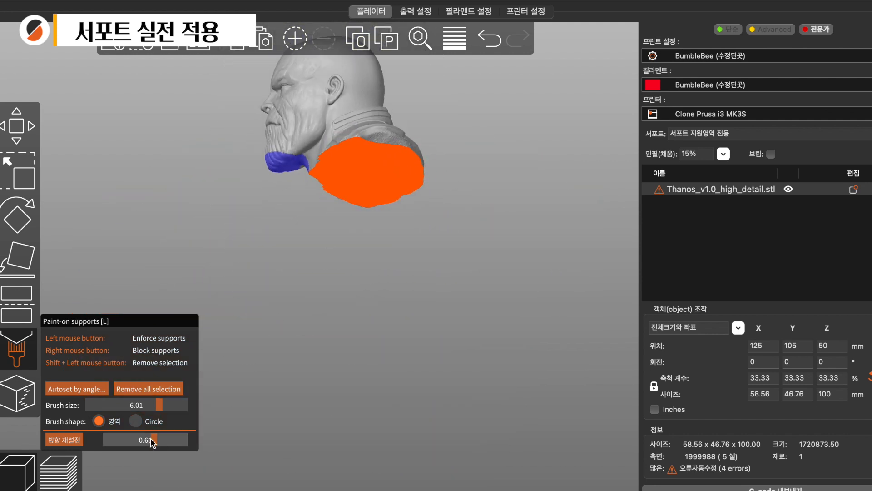
left_click_drag(153, 440, 81, 444)
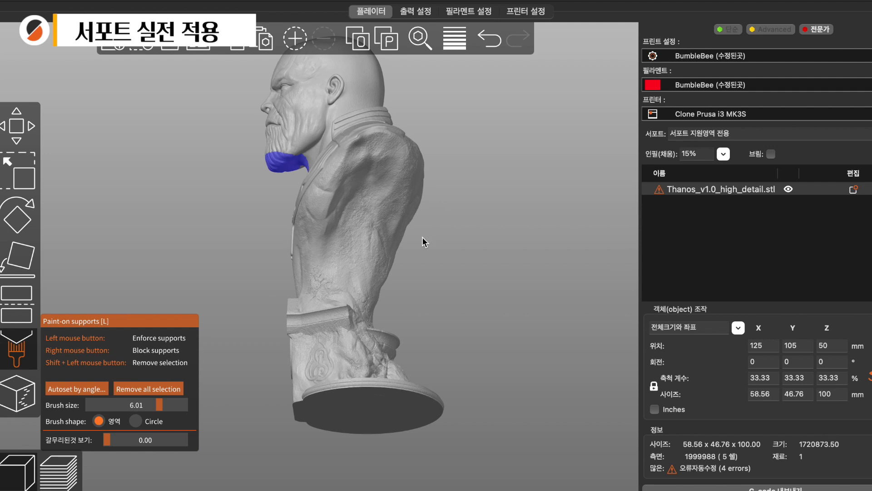
- Preview the sliced bust and examine the enforced support column beneath the chin from the front and side
left_click_drag(416, 244, 409, 268)
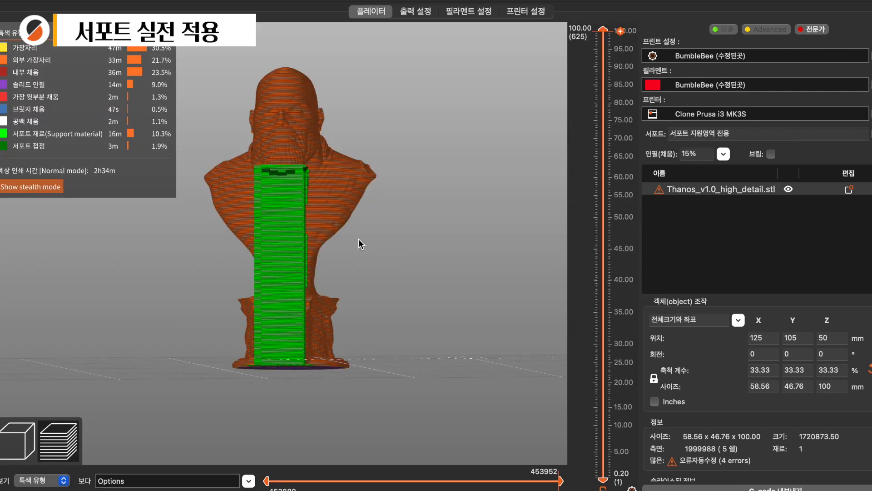
left_click_drag(358, 238, 400, 242)
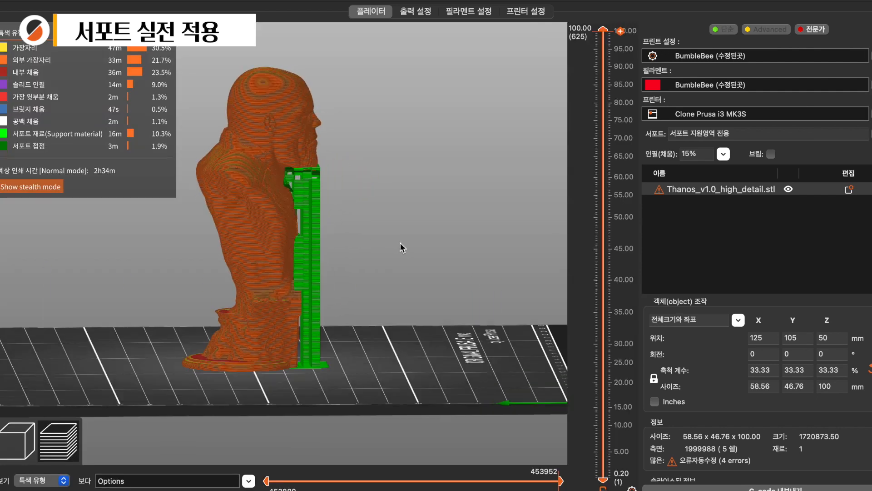
scroll(398, 249, "up", 6)
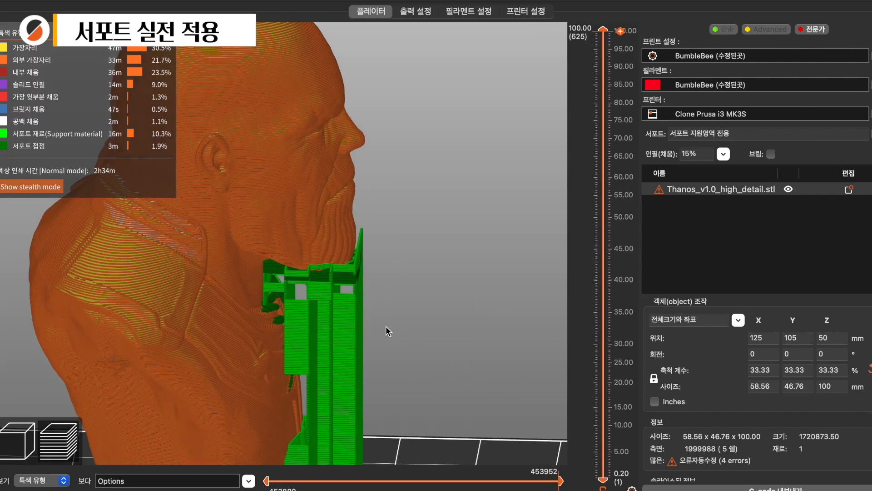
mouse_move(424, 303)
left_mouse_down()
mouse_move(412, 305)
mouse_move(432, 296)
left_mouse_up()
left_click_drag(604, 33, 584, 31)
scroll(424, 204, "down", 6)
left_click_drag(424, 204, 416, 185)
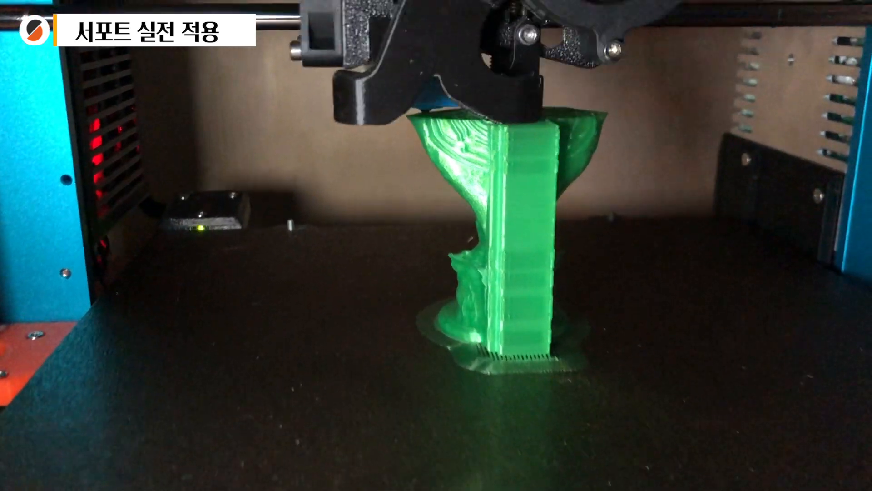